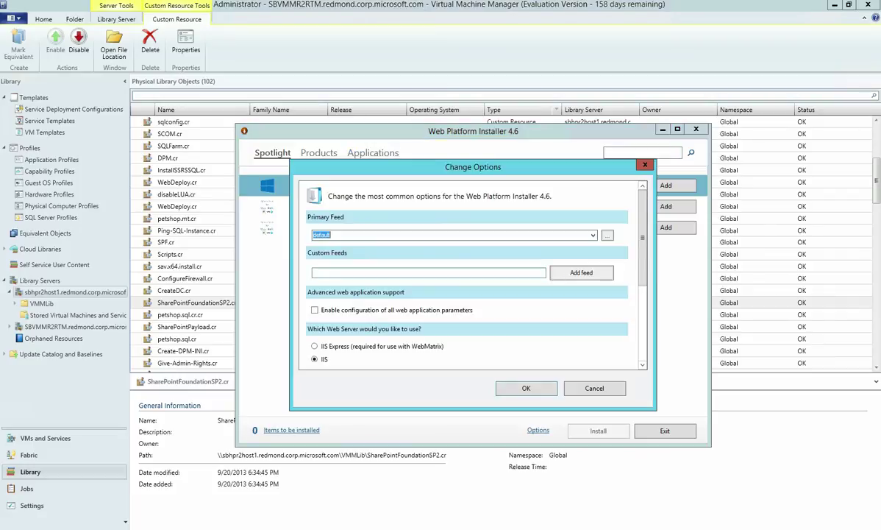
Paste the servicemodels.xml partner feed URL into Custom Feeds and add it as a feed
left_click(429, 272)
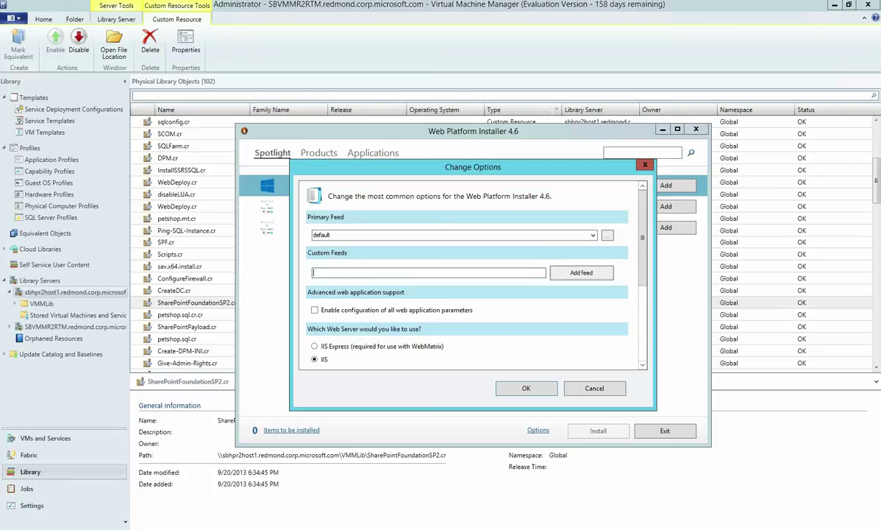
type("http://www.microsoft.com/web/webpi/partners/servicemodels.xml")
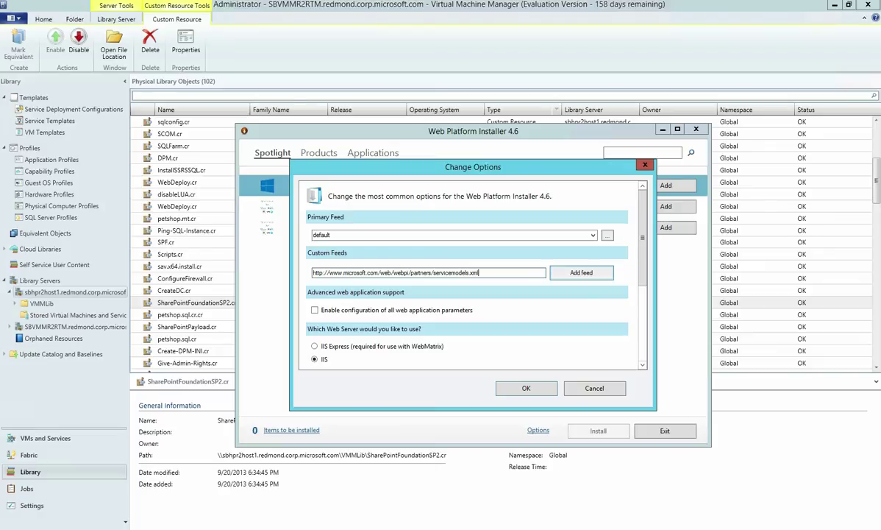
left_click(581, 272)
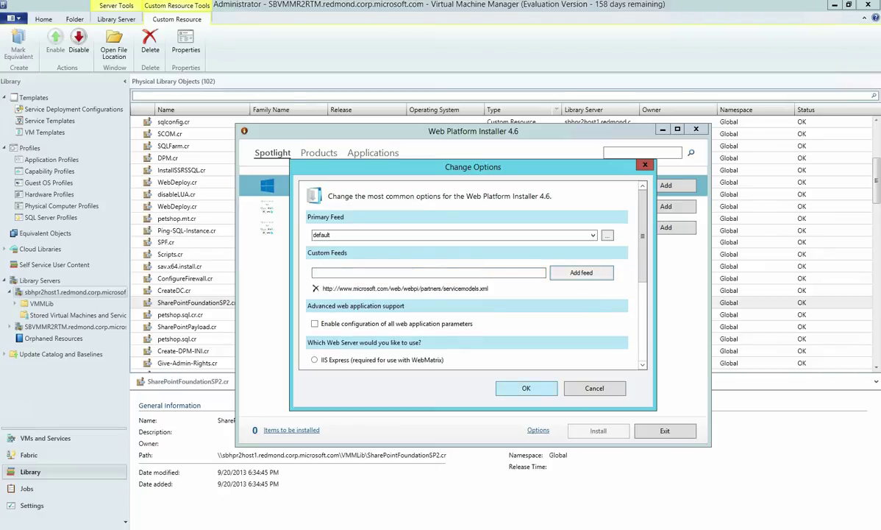
Apply the new feed and browse the Service Models list, filtered to SCVMM service templates
key("Return")
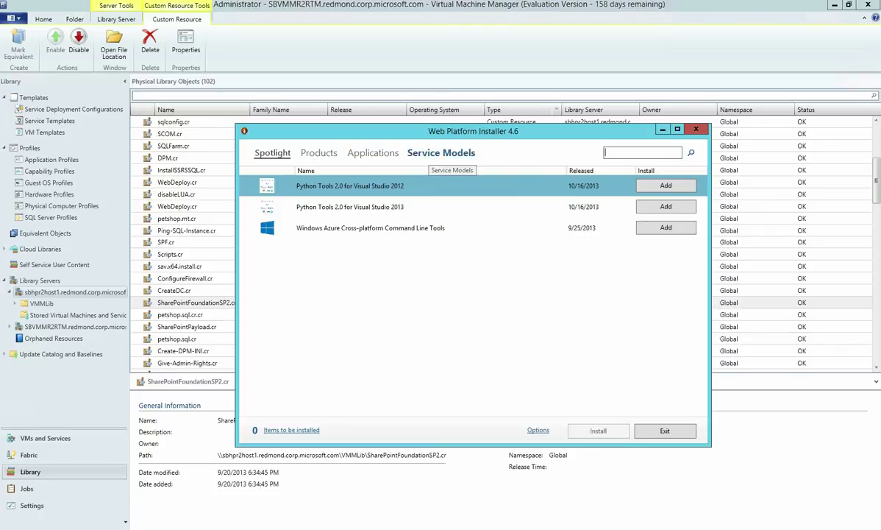
left_click(442, 153)
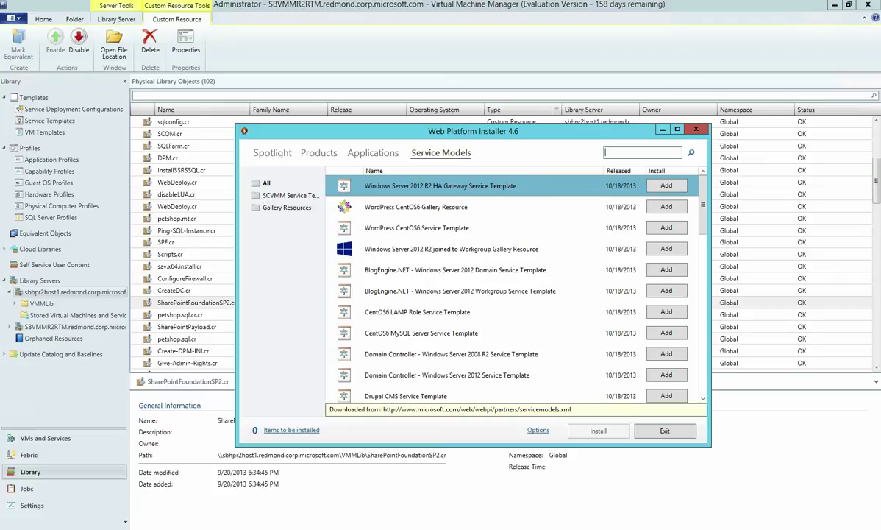
left_click(278, 195)
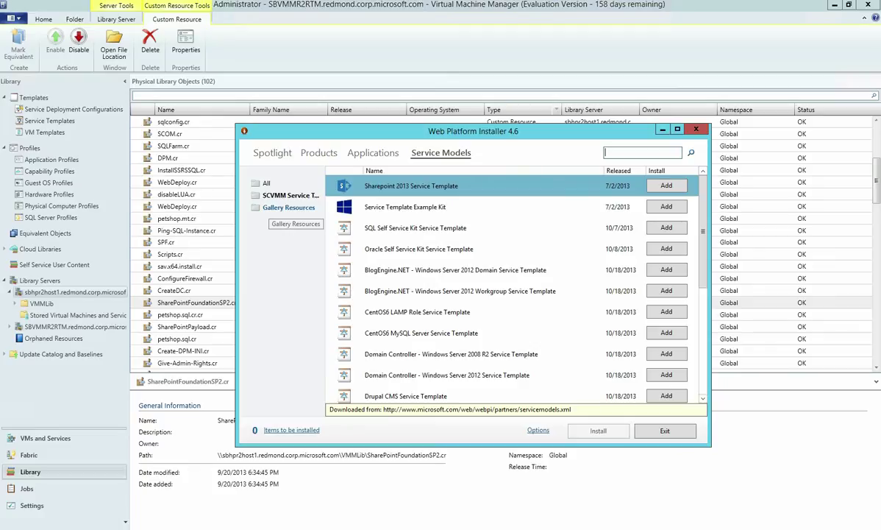
left_click(289, 208)
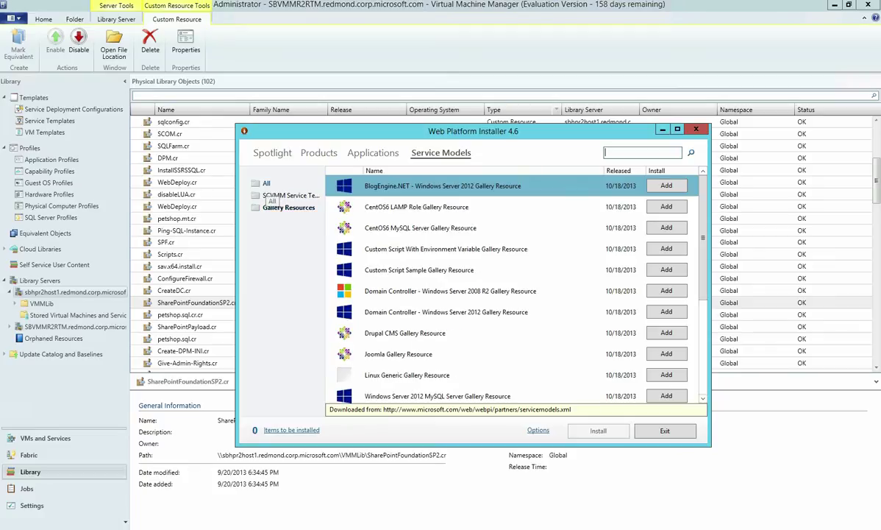
left_click(267, 184)
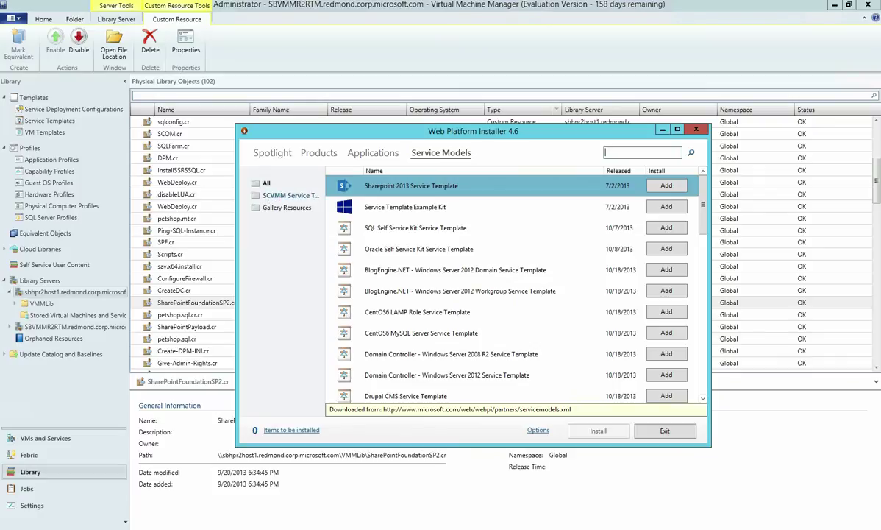
left_click(283, 195)
scroll(515, 290, "down", 3)
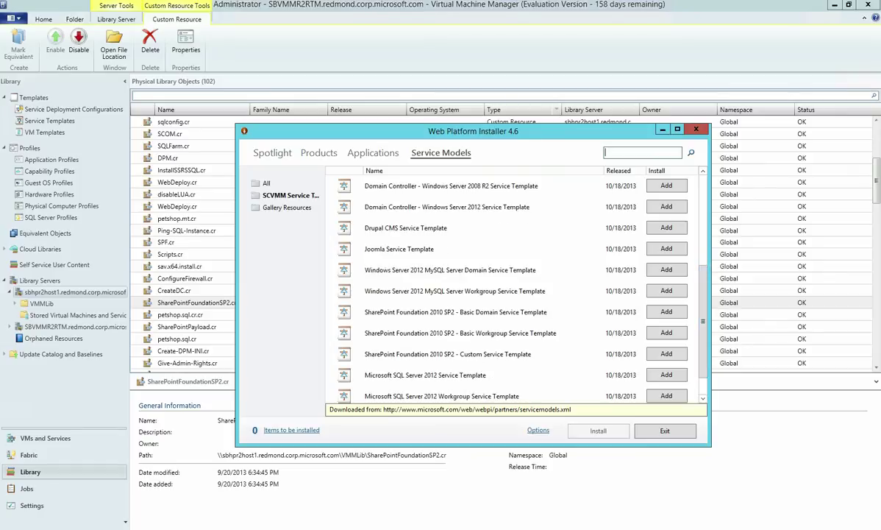
Add the SharePoint Foundation Basic Workgroup template and select the SP2 Basic Gallery Resource
left_click(456, 332)
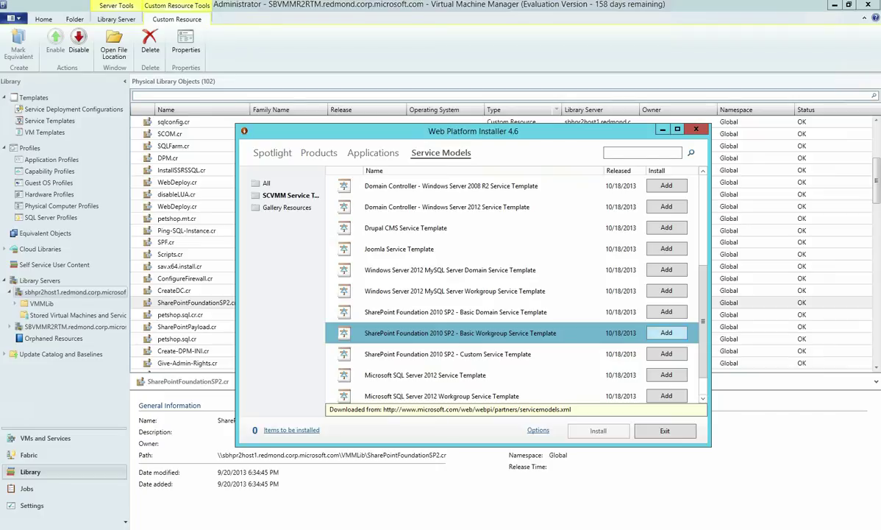
left_click(667, 333)
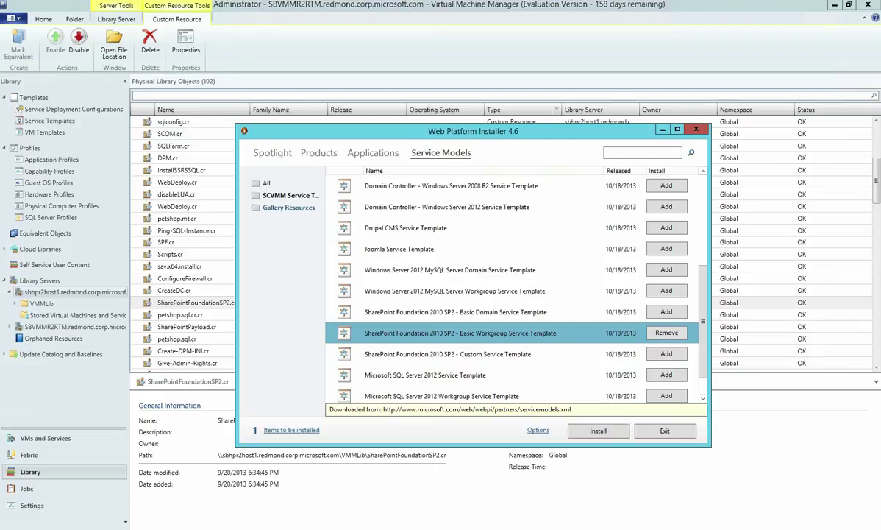
left_click(288, 207)
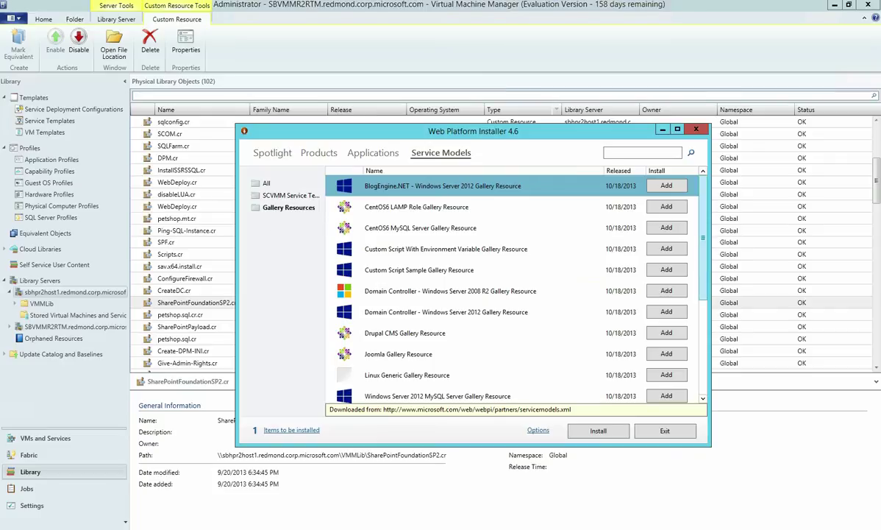
scroll(508, 290, "down", 3)
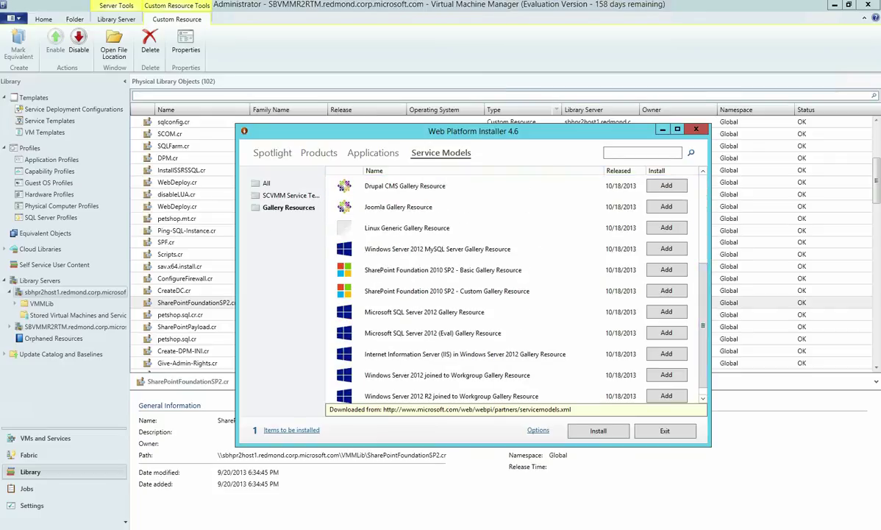
left_click(443, 270)
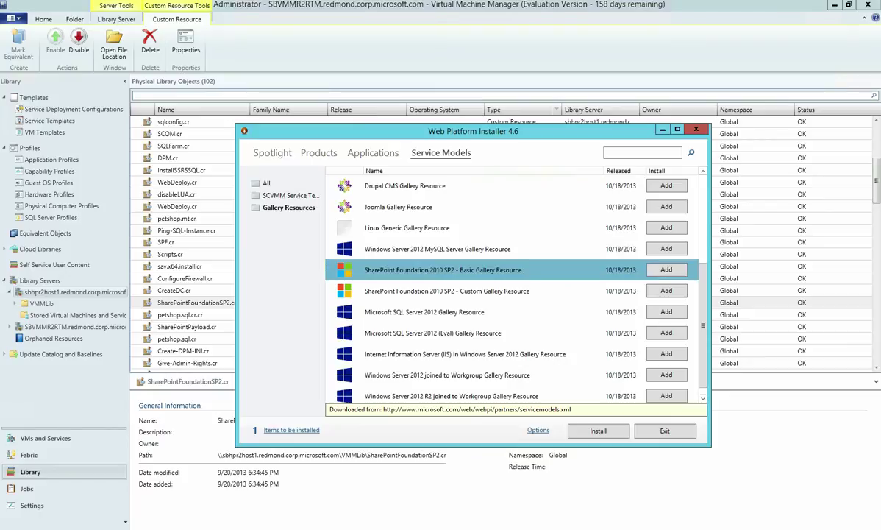
Add the Basic Gallery Resource, then install both SharePoint Foundation packages after accepting the license
left_click(666, 269)
left_click(598, 430)
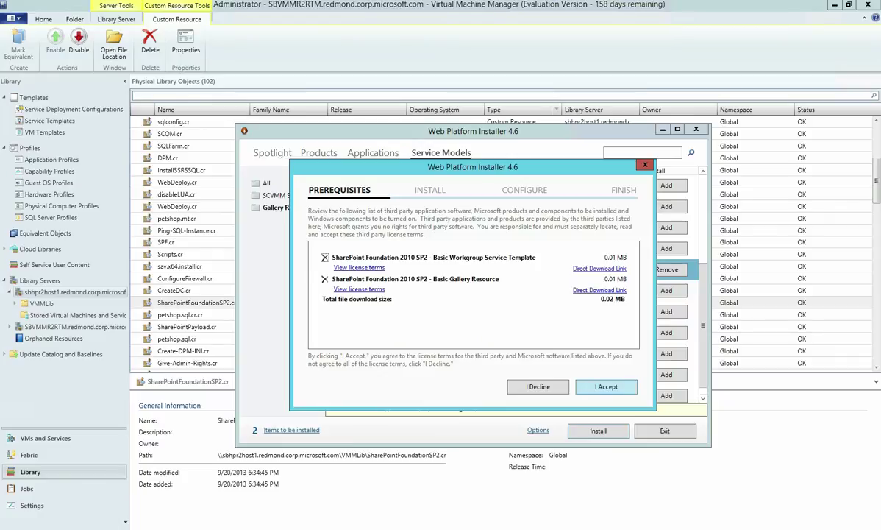
left_click(606, 386)
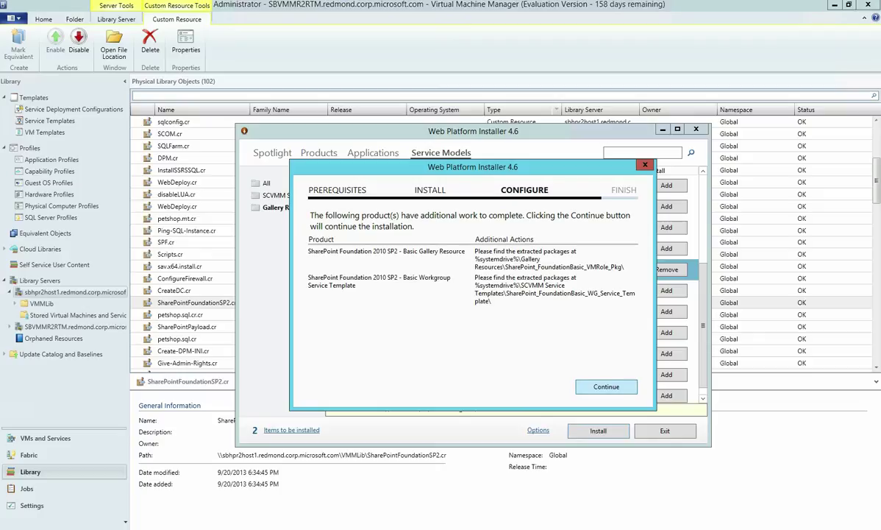
key("Return")
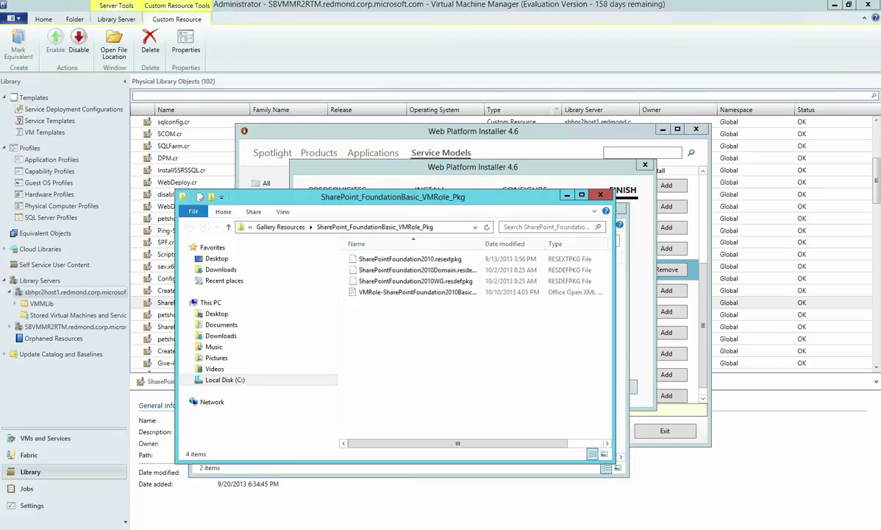
Snap VMRole_Pkg left and WG_Service_Template right, widening the Name column to show full file names
left_click_drag(478, 196, 1, 148)
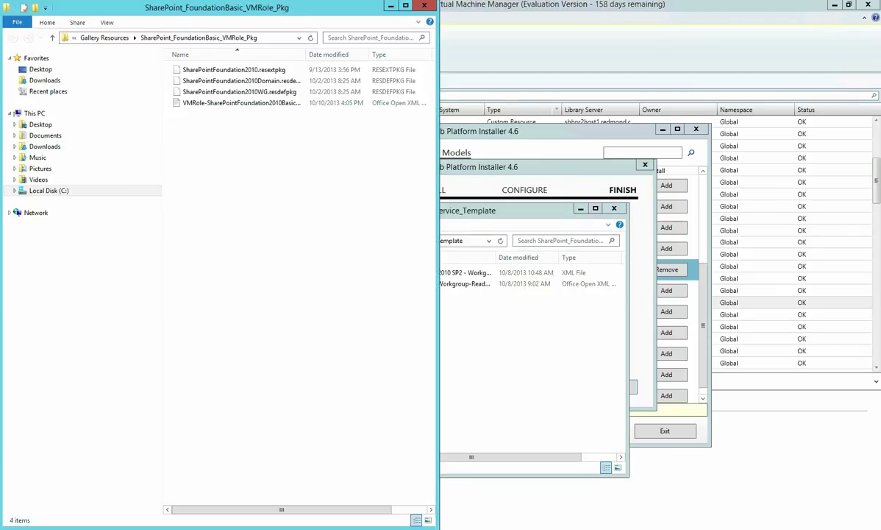
left_click_drag(515, 210, 699, 260)
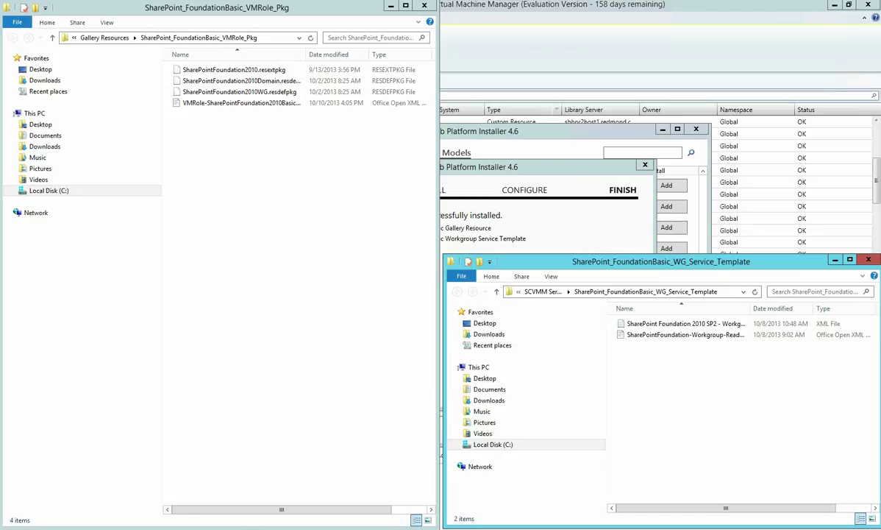
key("super+Right")
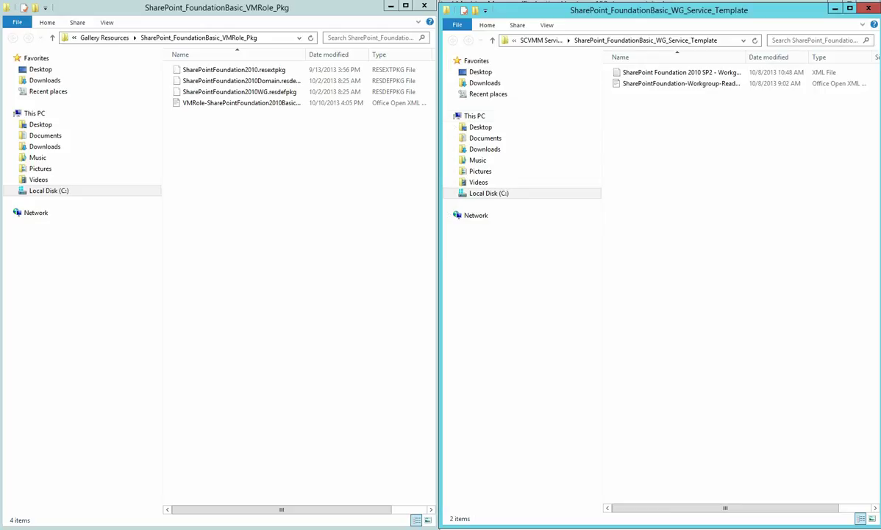
double_click(306, 55)
left_click(254, 102)
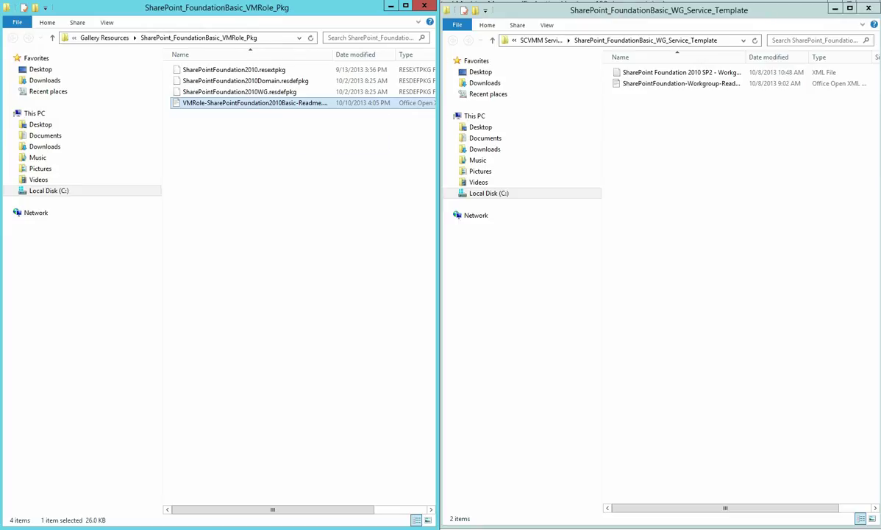
left_click(681, 83)
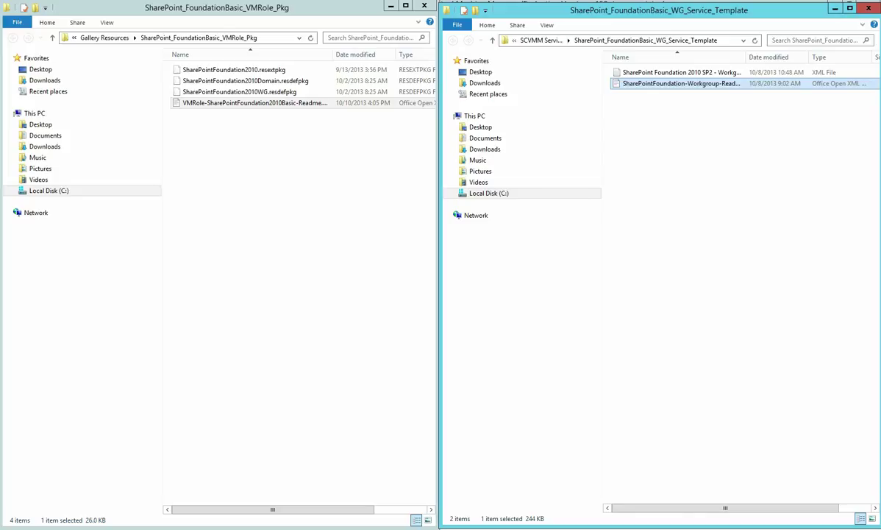
Close the package folders, grab the template folder's full path, and show Library Service Templates
key("alt+F4")
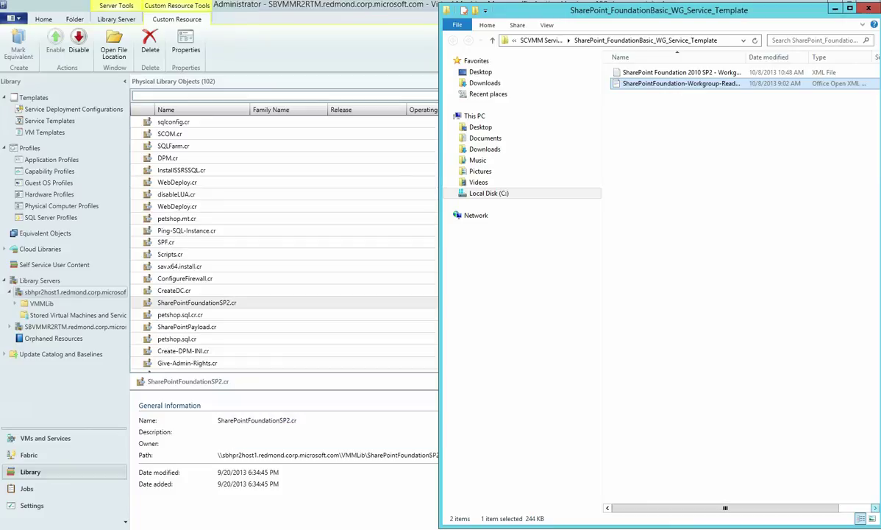
key("alt+F4")
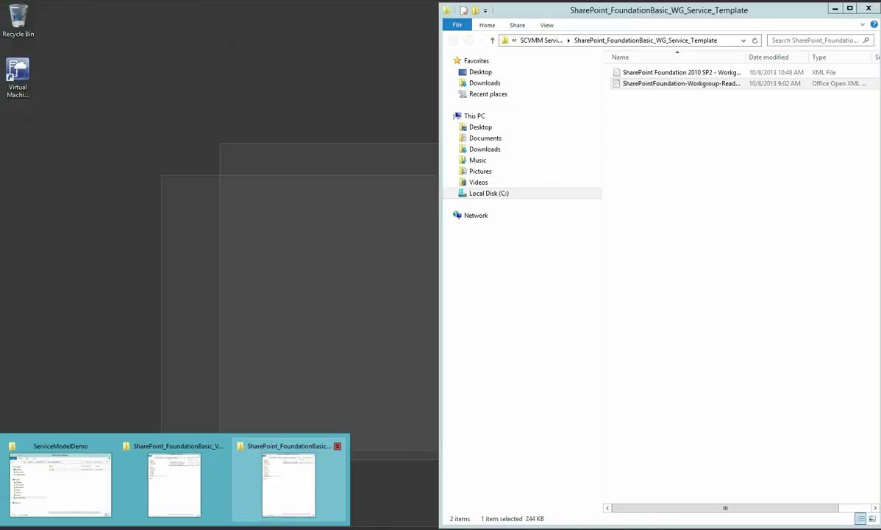
left_click(289, 486)
left_click(625, 41)
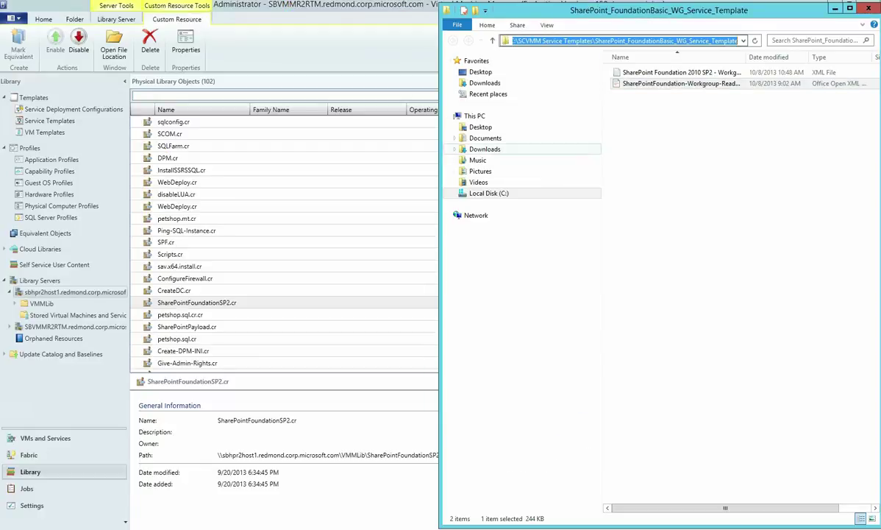
key("alt+Tab")
left_click(49, 121)
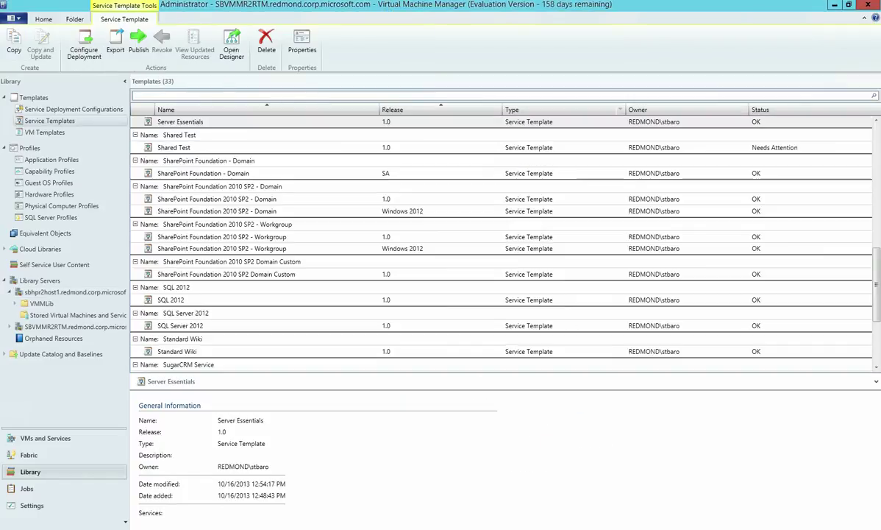
Import the SharePoint Foundation workgroup XML package from the pasted folder path and continue to Configure References
left_click(180, 134)
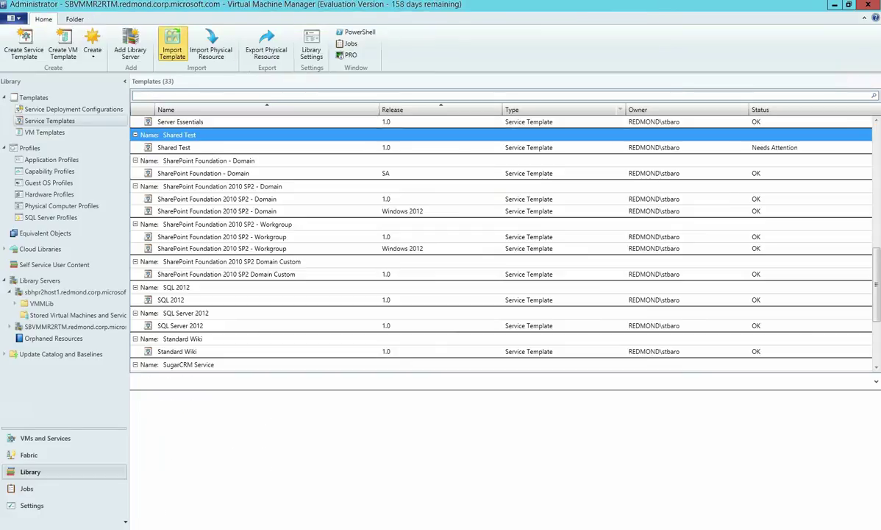
left_click(172, 46)
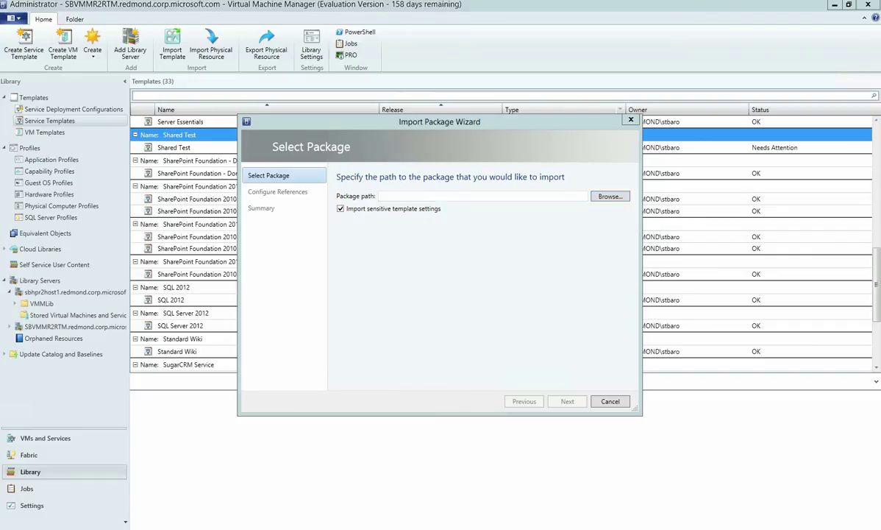
left_click(610, 196)
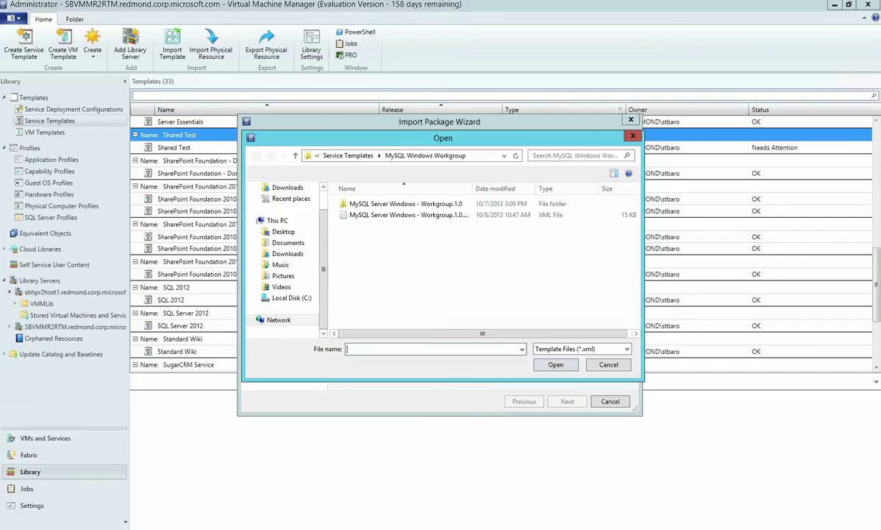
key("alt+d")
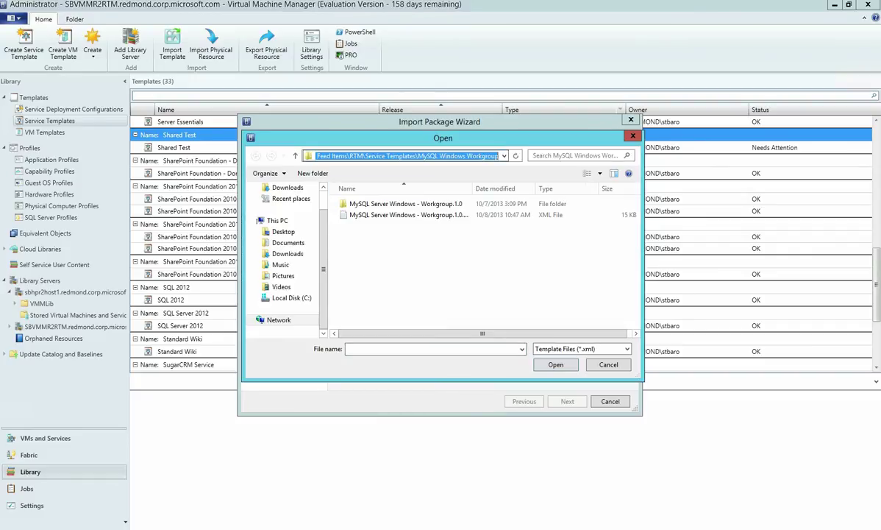
key("ctrl+v")
key("Return")
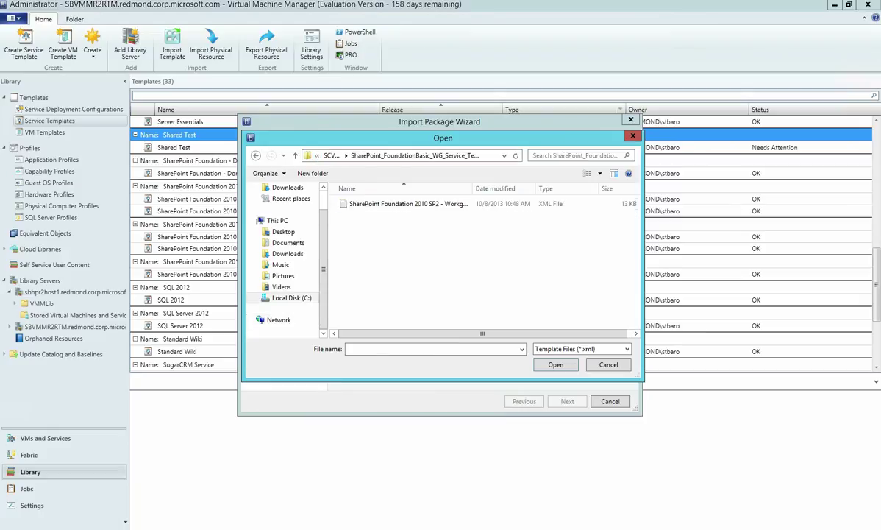
left_click(408, 203)
key("Return")
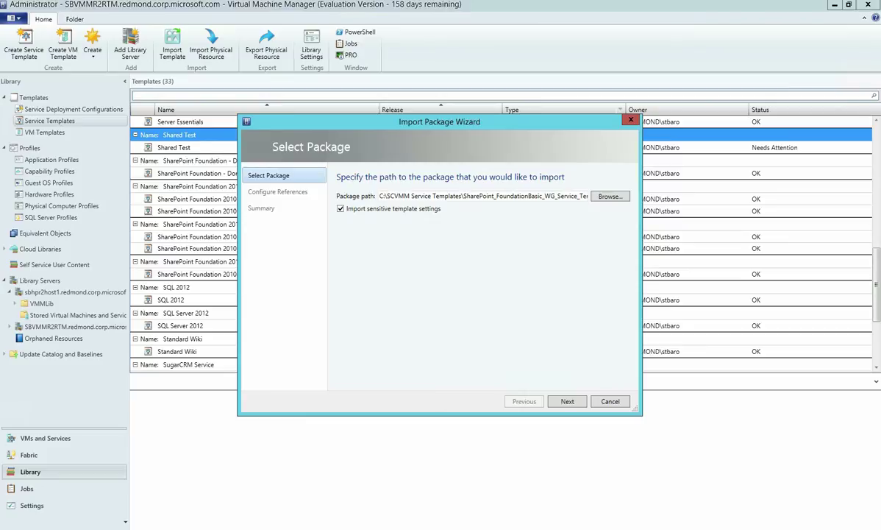
key("Return")
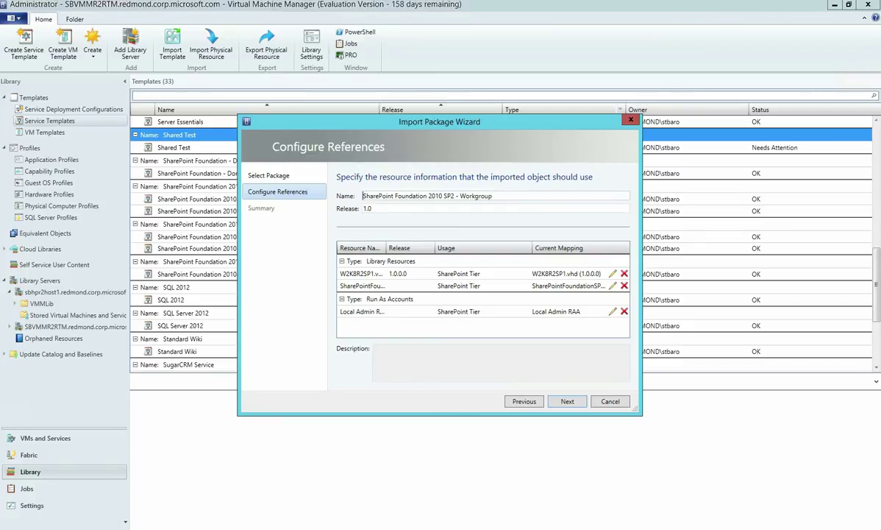
Set release to 'Import', map W2K8R2SP1.vhd and the SharePointFoundation resource, and run the import
double_click(367, 208)
type("Import")
left_click(613, 273)
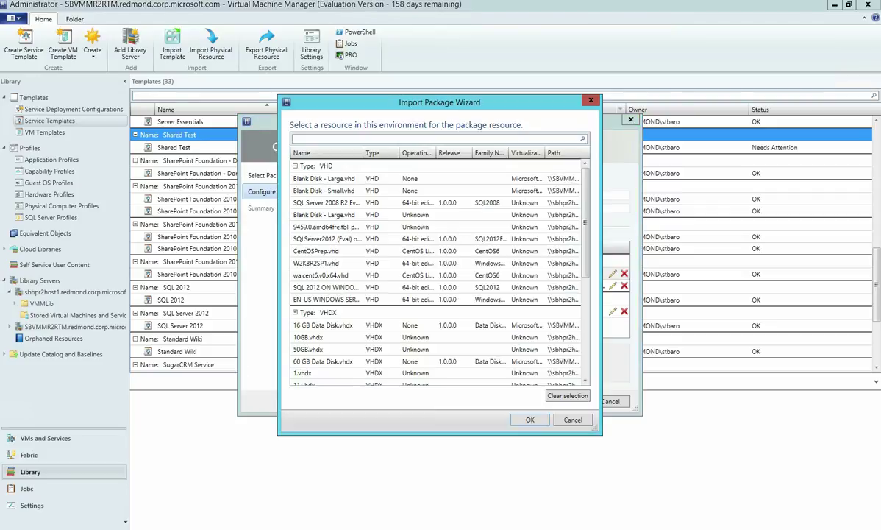
key("Escape")
left_click(383, 285)
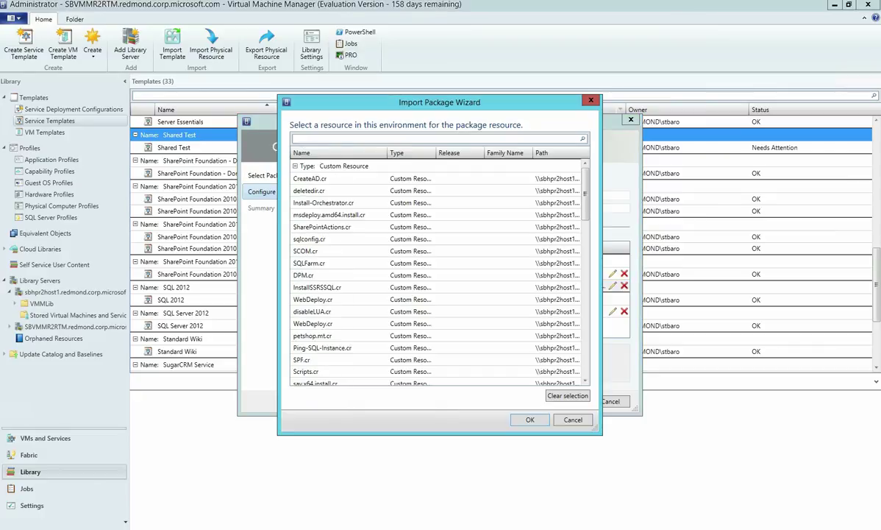
key("Escape")
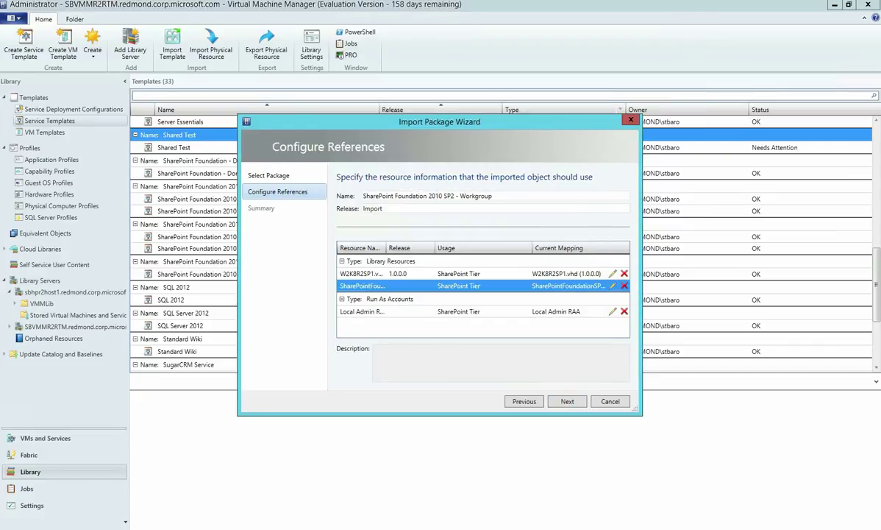
left_click(362, 311)
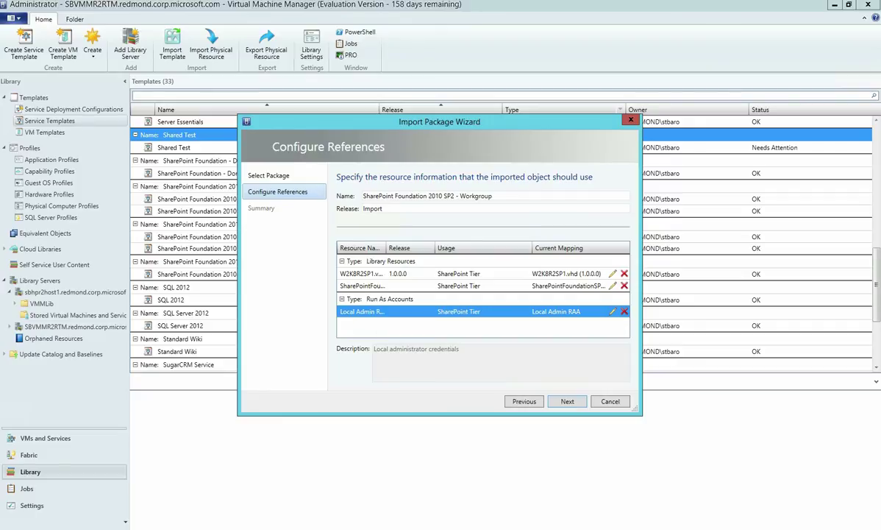
left_click(567, 400)
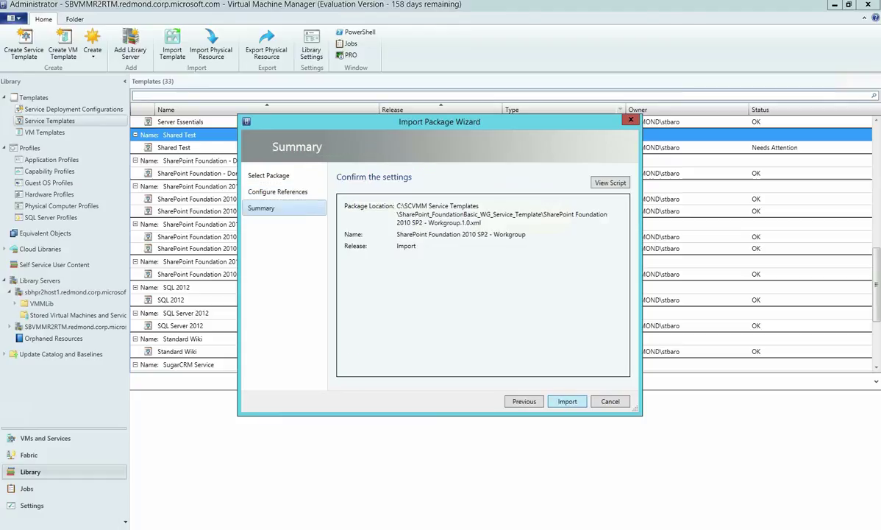
left_click(567, 401)
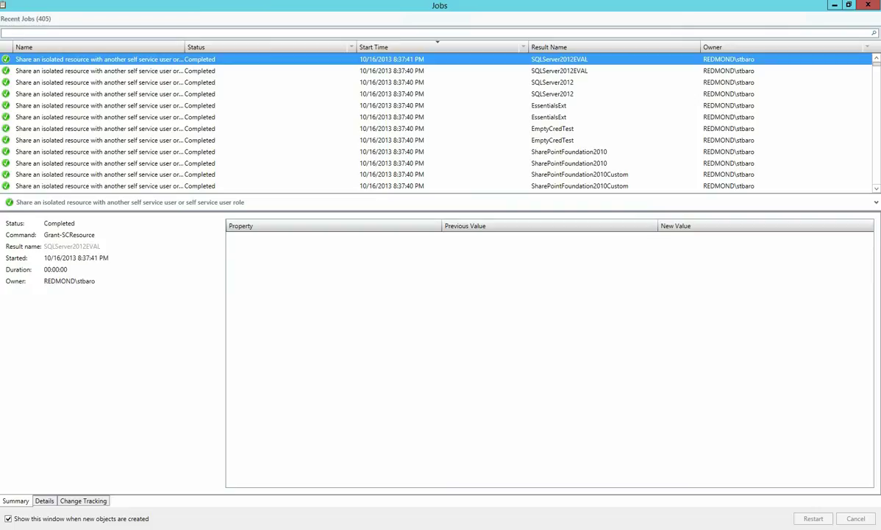
Select the Workgroup template's Import release in Service Templates and open it in the designer
mouse_move(139, 529)
left_click(81, 478)
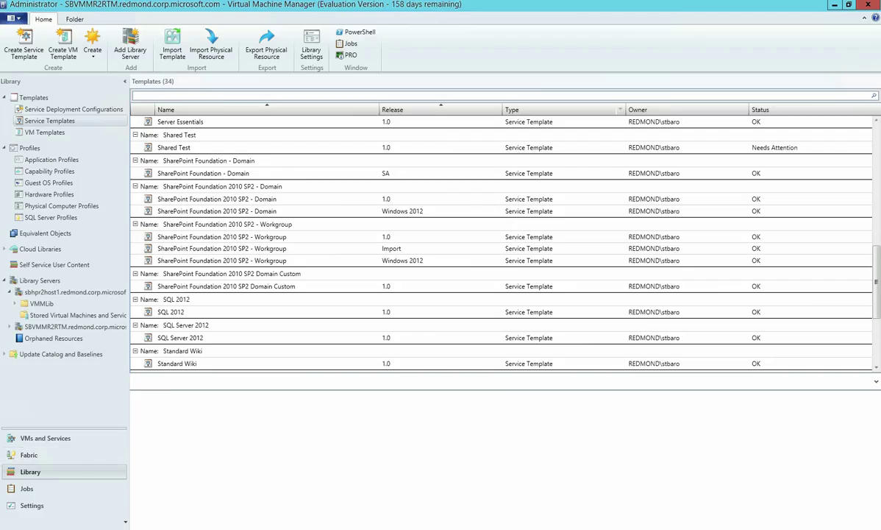
left_click(221, 248)
right_click(236, 247)
left_click(279, 317)
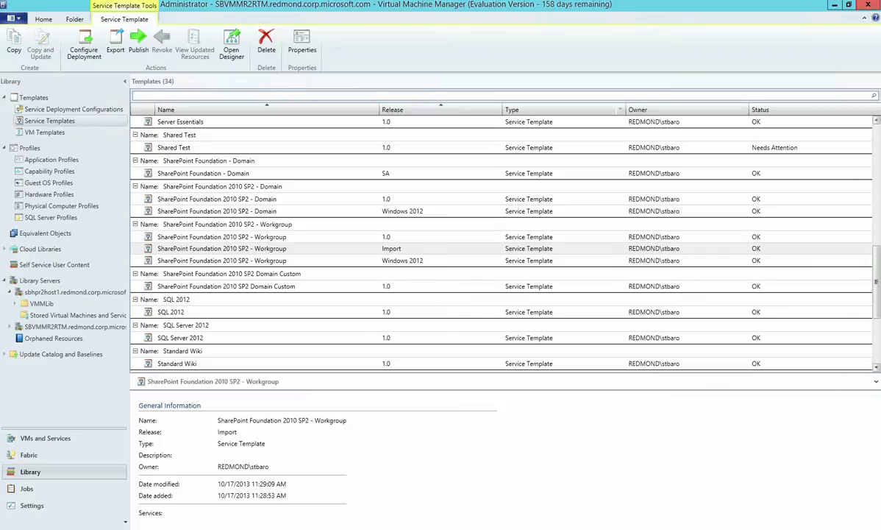
left_click(176, 527)
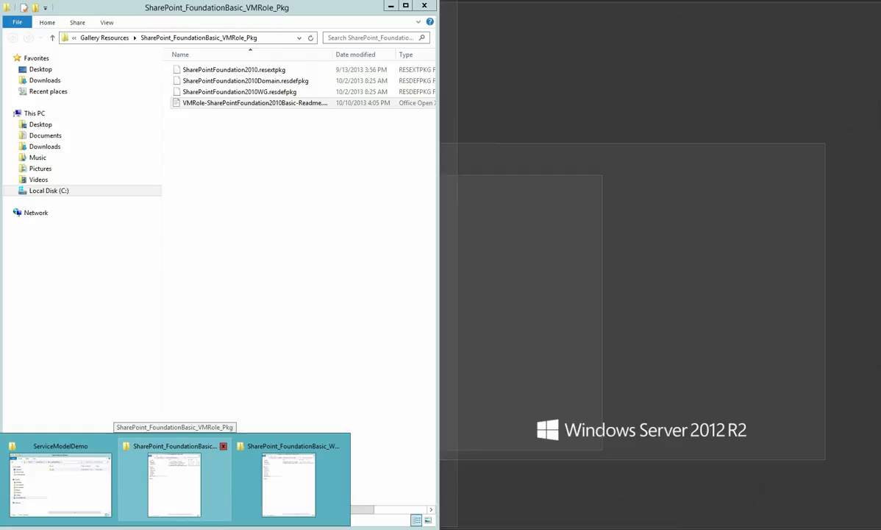
In the VMRole_Pkg folder, inspect the SharePointFoundation2010 .resextpkg and WG .resdefpkg files
left_click(174, 482)
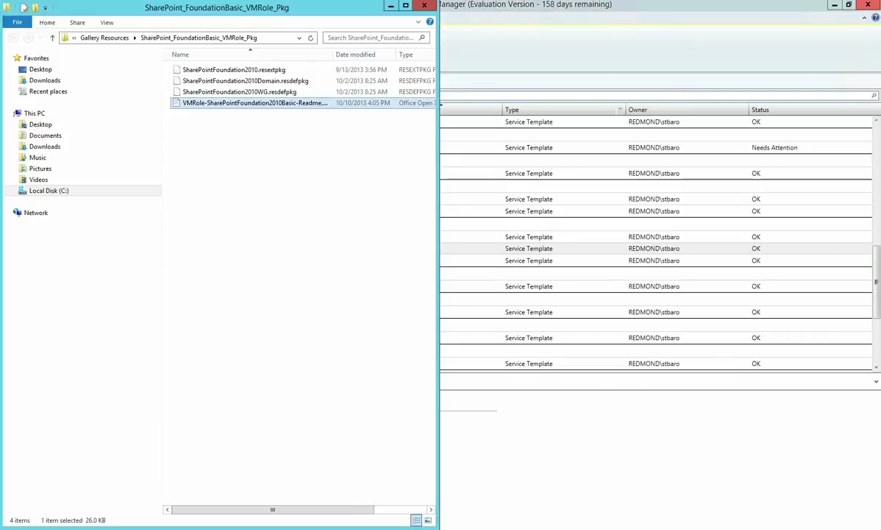
left_click(233, 69)
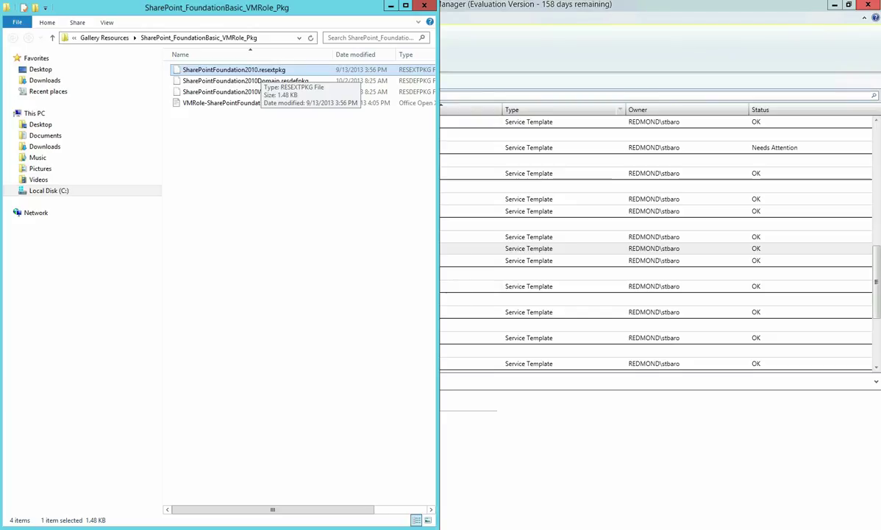
left_click(312, 92)
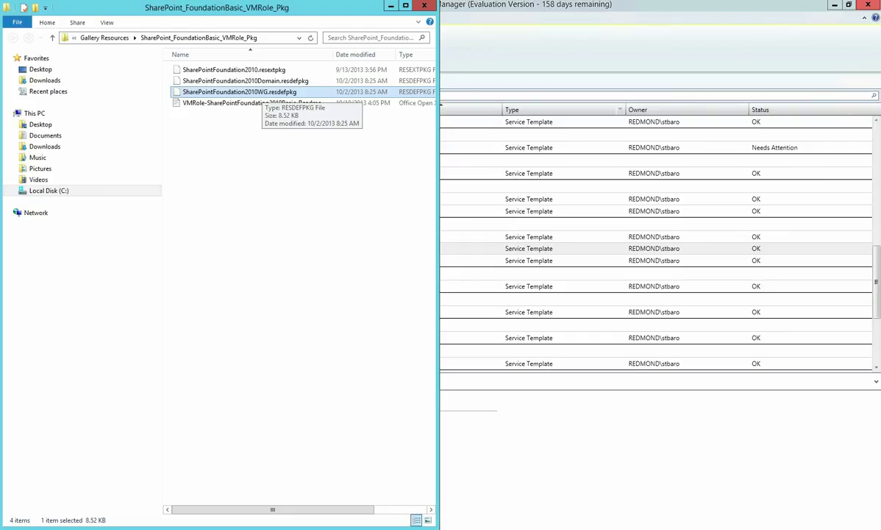
left_click(234, 69)
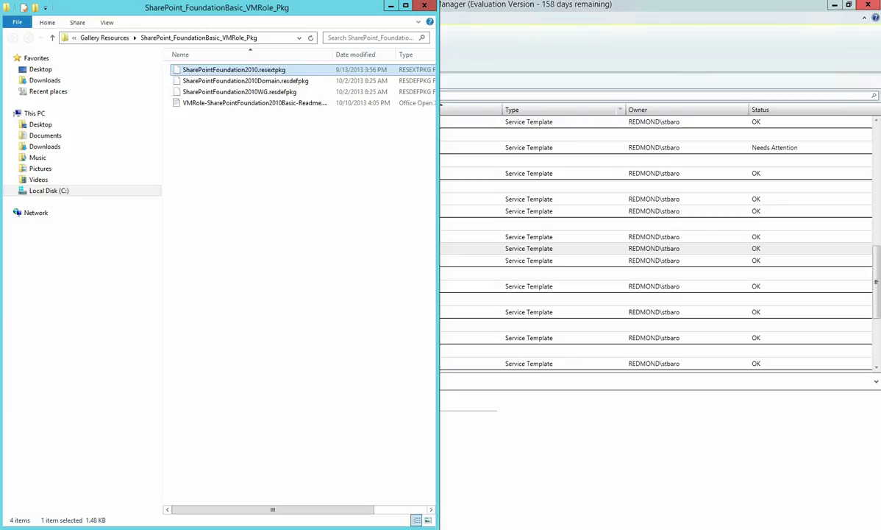
key("ctrl+space")
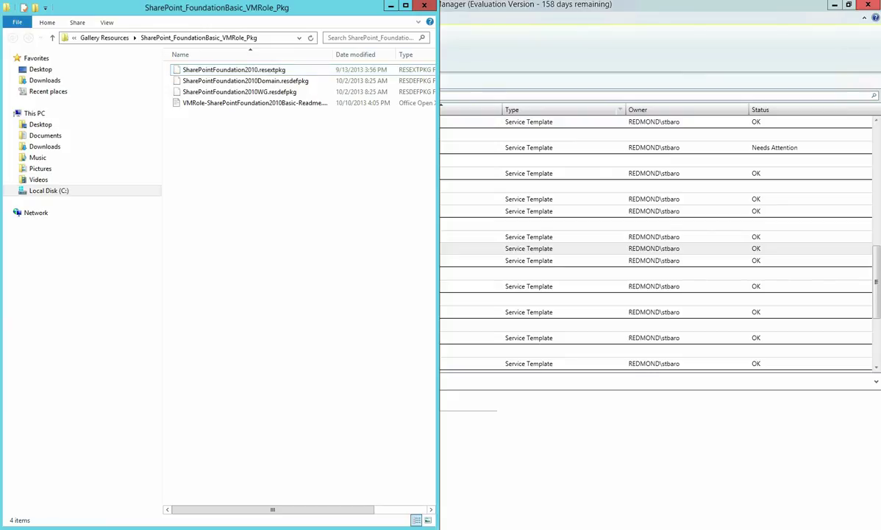
Check src\SharePointPayload in ServiceModelDemo, then copy the src folder into the VMRole_Pkg folder
left_click(58, 471)
left_click_drag(379, 182, 653, 183)
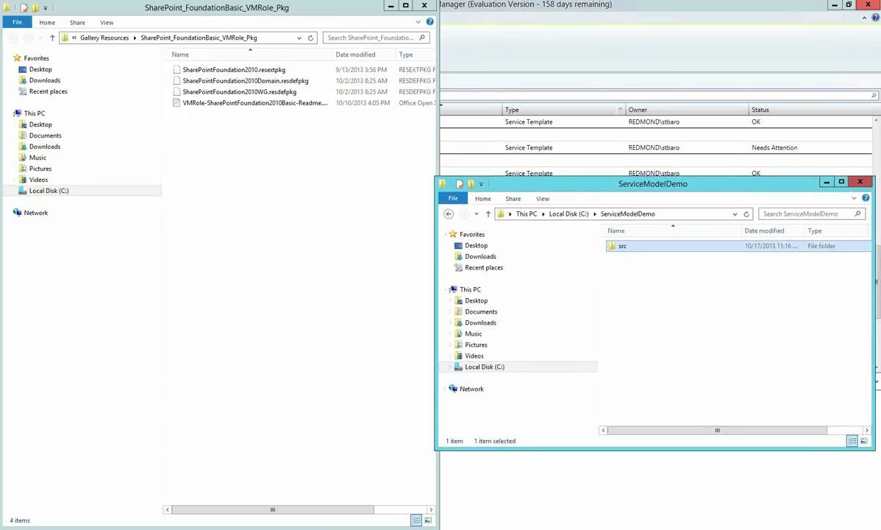
key("Return")
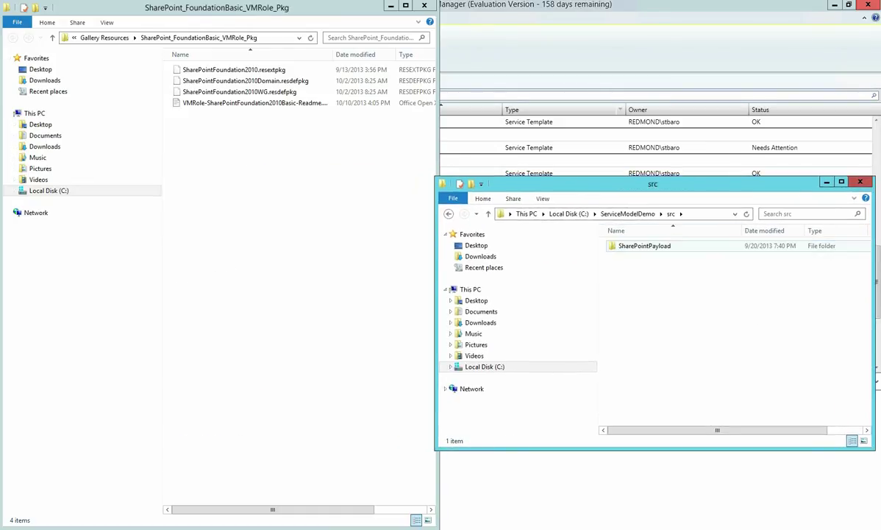
key("Down")
key("Return")
key("Down")
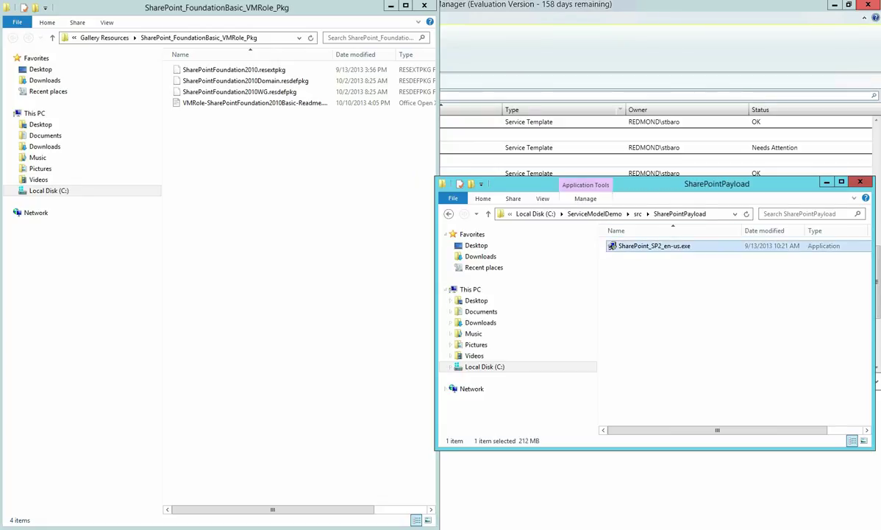
key("BackSpace")
key("BackSpace")
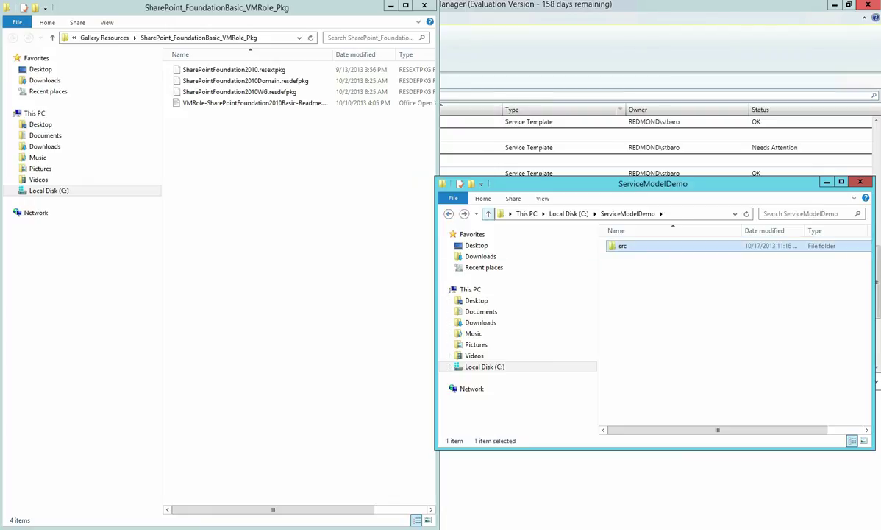
key("alt+Tab")
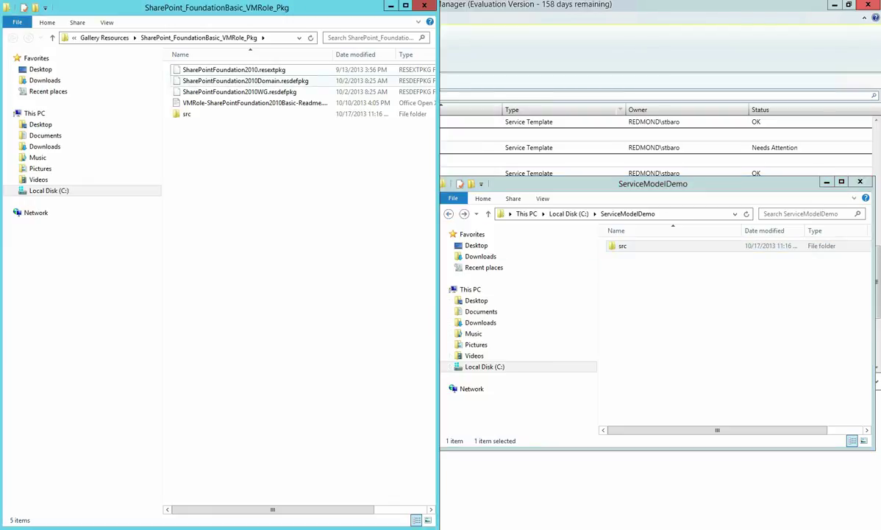
key("ctrl+v")
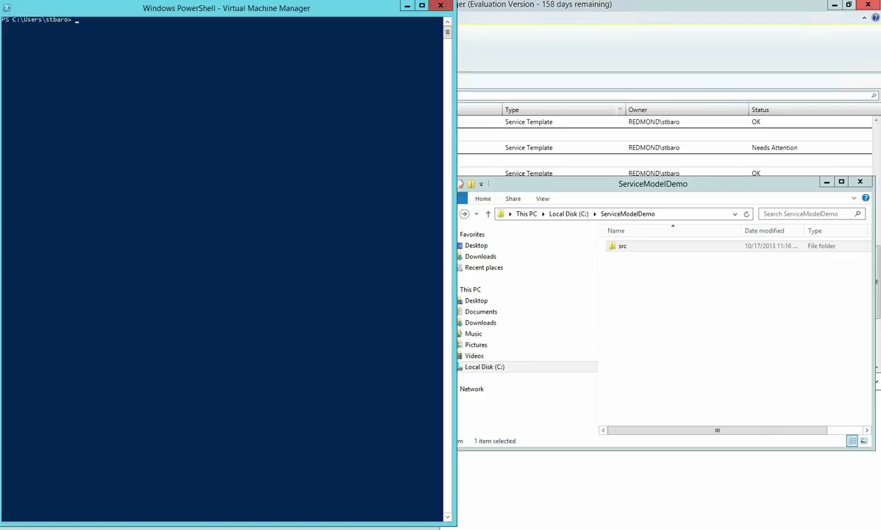
Start the Import-CloudResourceExtension command with -ResourceExtensionPath, copying the package folder path
left_click(176, 27)
type("import-cloudresourcee")
key("Tab")
type("-r")
key("Tab")
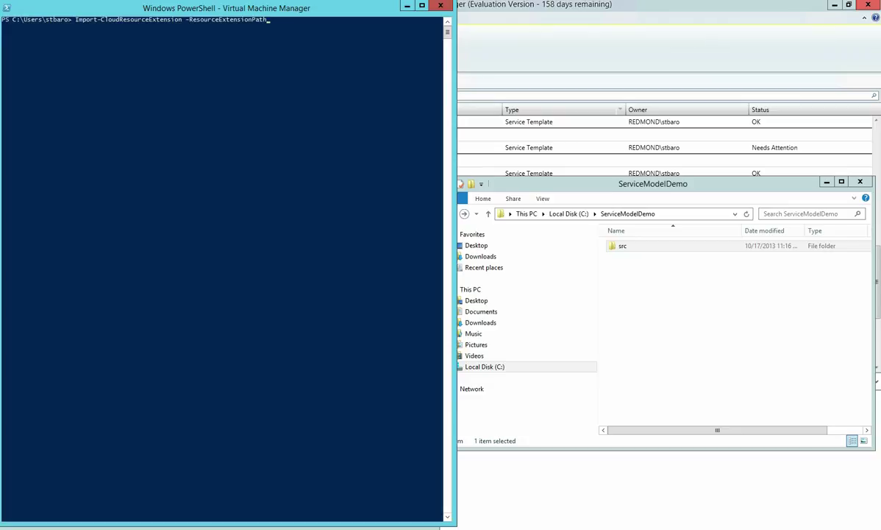
mouse_move(73, 526)
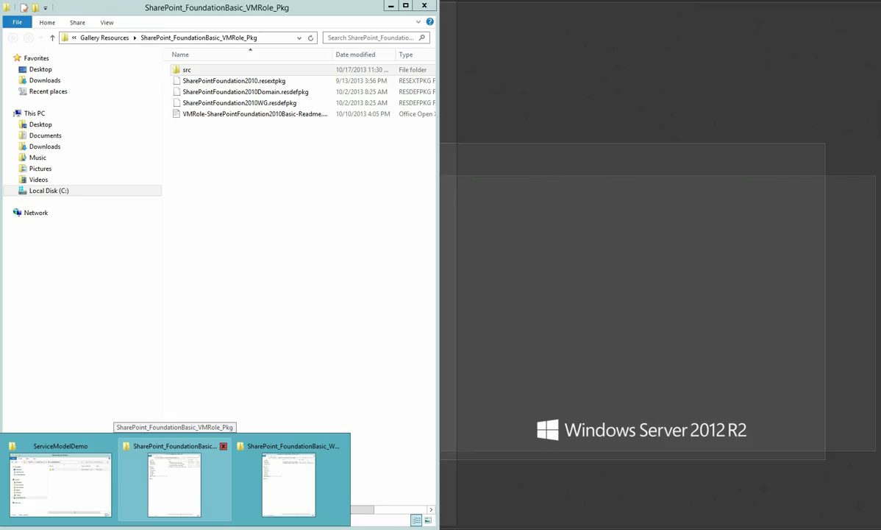
left_click(174, 479)
left_click(272, 38)
key("ctrl+c")
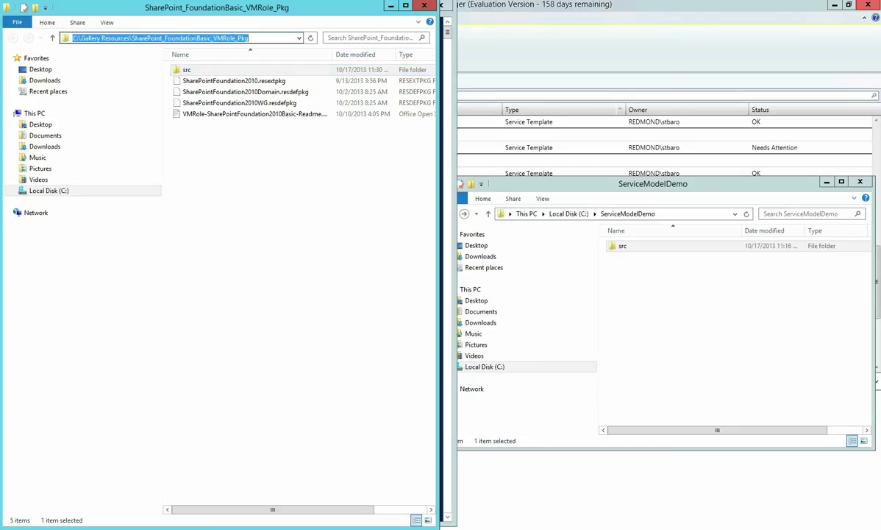
key("alt+Tab")
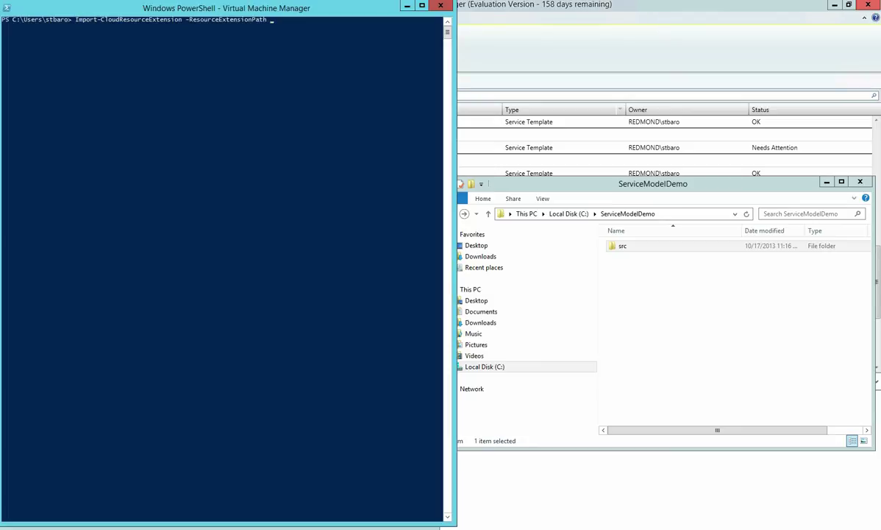
Point the path at SharePointFoundation2010.resextpkg and add -SharedPath $ls and -AllowUnencryptedTransfer
type("C:\\g")
key("Tab")
key("BackSpace")
type("\\")
type("sources\\")
key("Tab")
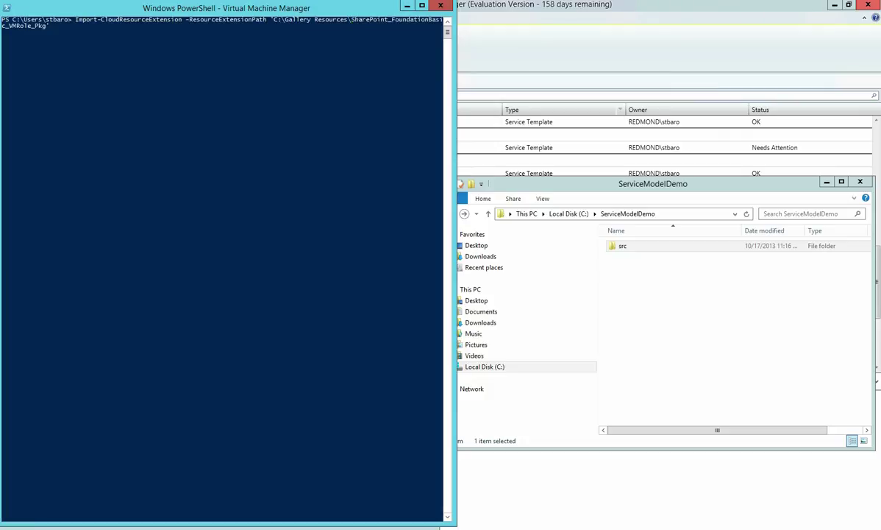
key("BackSpace")
type("\\")
key("Tab")
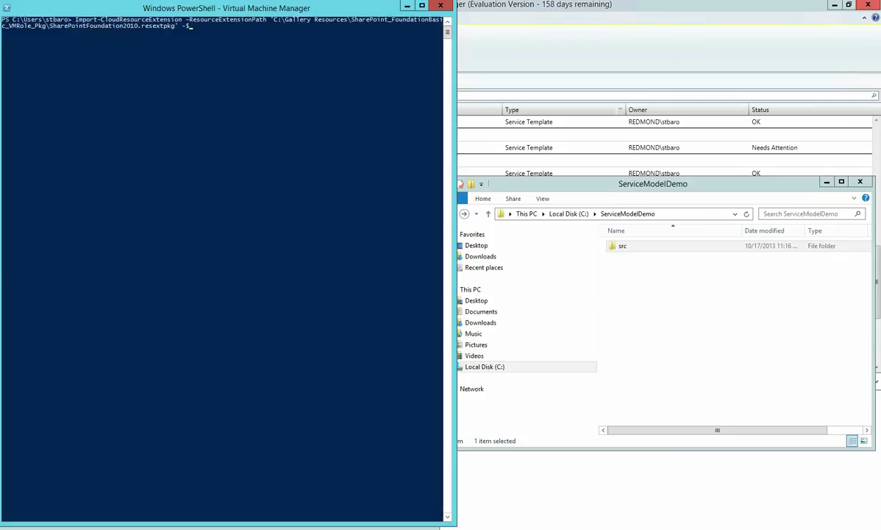
type("ls -al")
key("Tab")
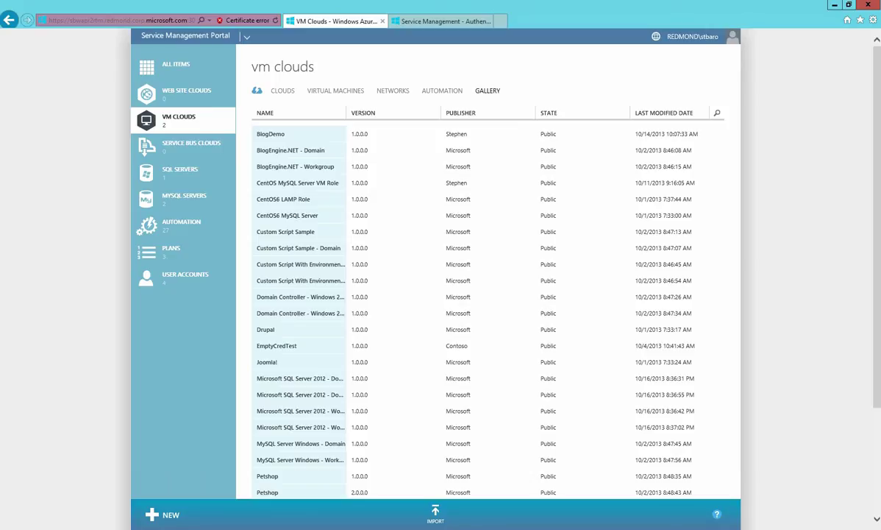
Show the VM Clouds gallery list of resources
left_click(282, 91)
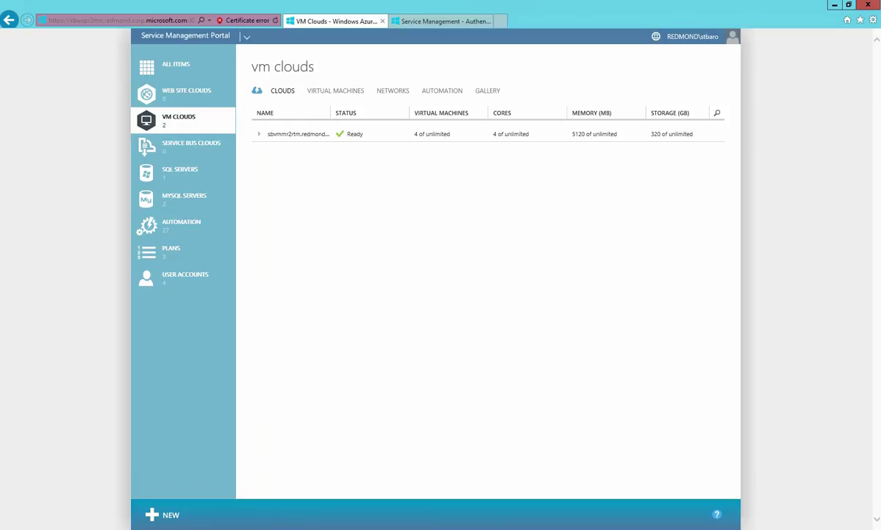
left_click(488, 91)
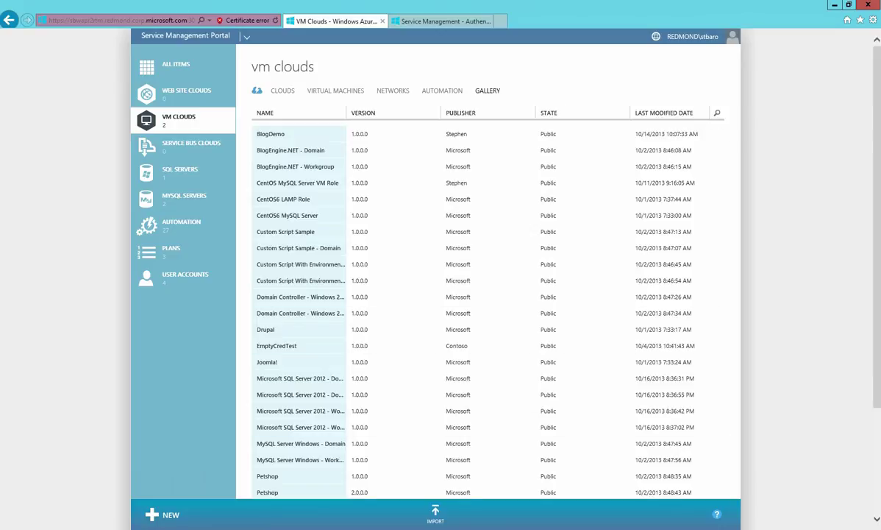
Import SharePointFoundation2010WG.resdefpkg from the pasted SharePoint package folder into the gallery
left_click(434, 513)
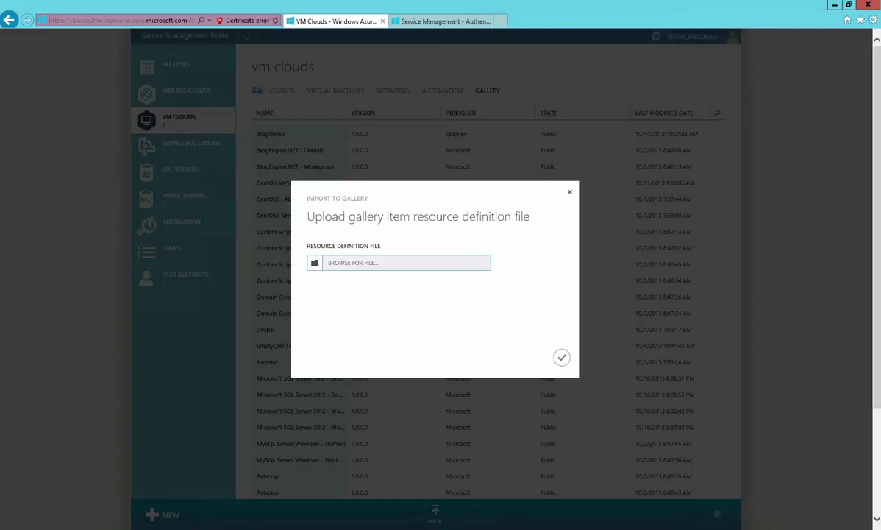
left_click(399, 262)
key("alt+d")
key("ctrl+v")
key("Return")
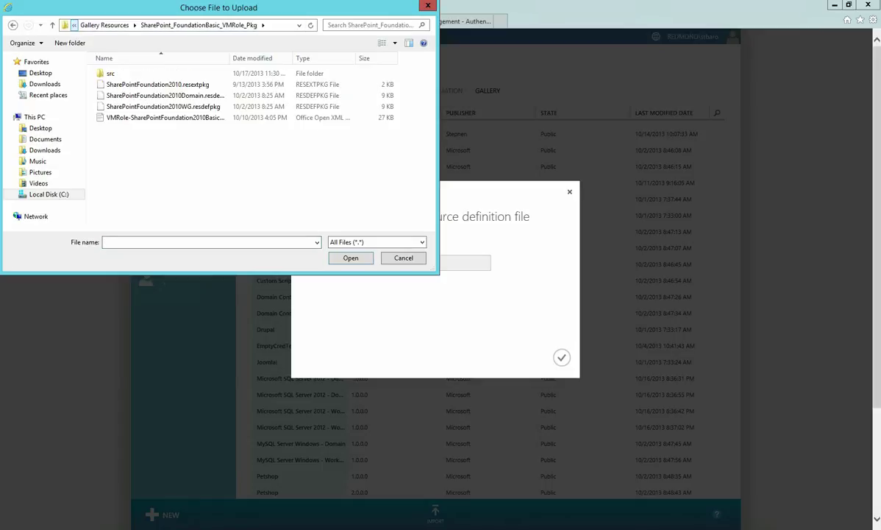
double_click(228, 59)
left_click(170, 96)
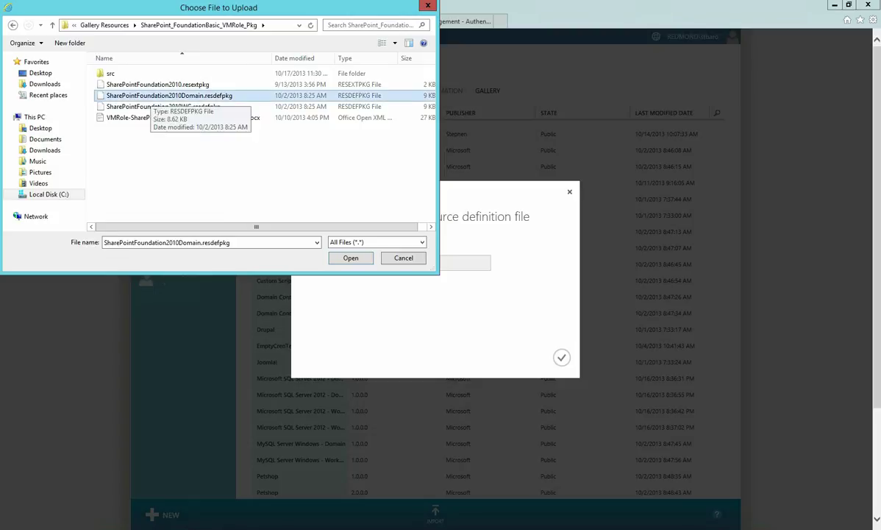
left_click(191, 107)
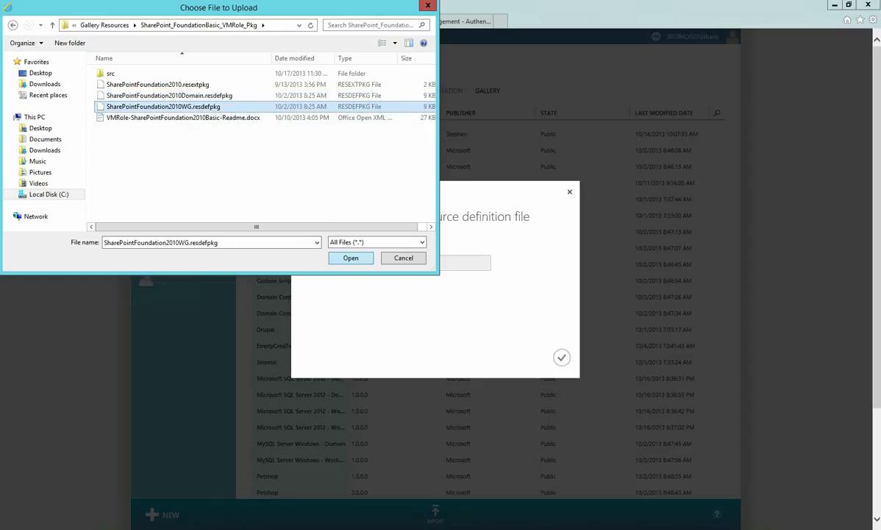
key("Return")
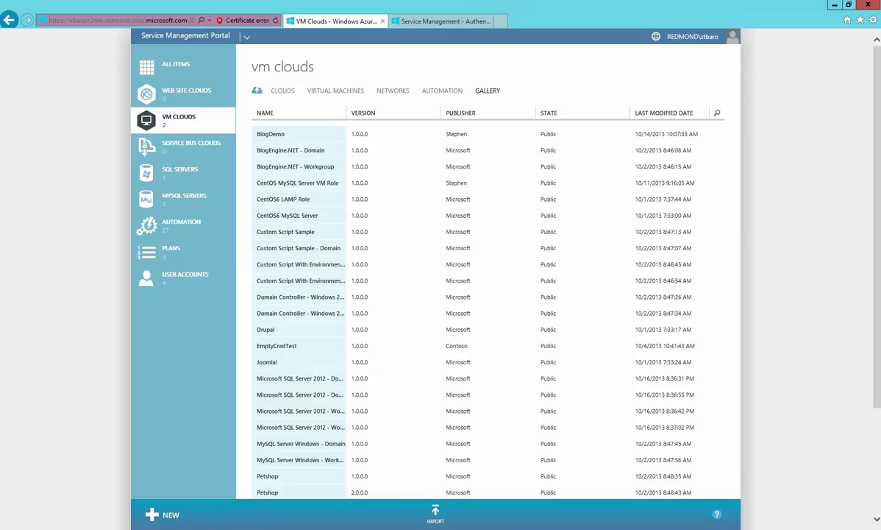
Inspect the SharePoint Foundation 2010 SP2 Domain and Workgroup items on gallery page 2, then go to the tenant login
scroll(488, 294, "down", 3)
left_click(717, 396)
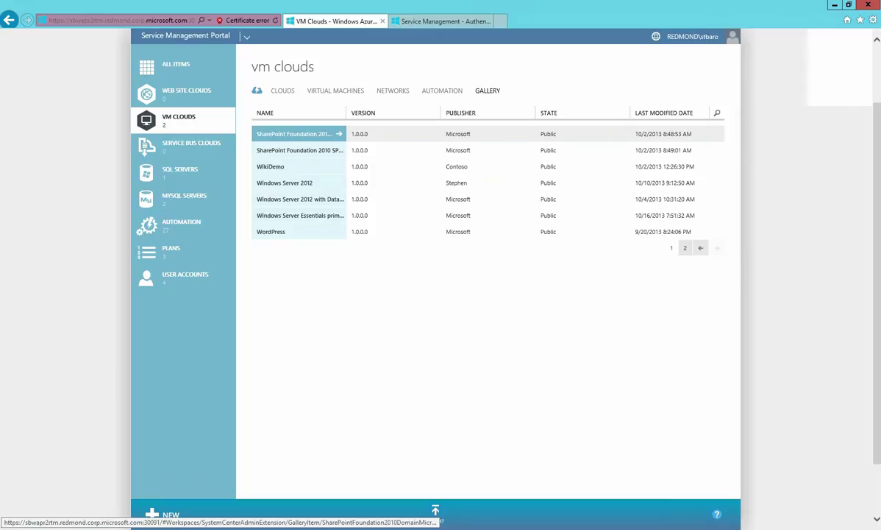
left_click(294, 134)
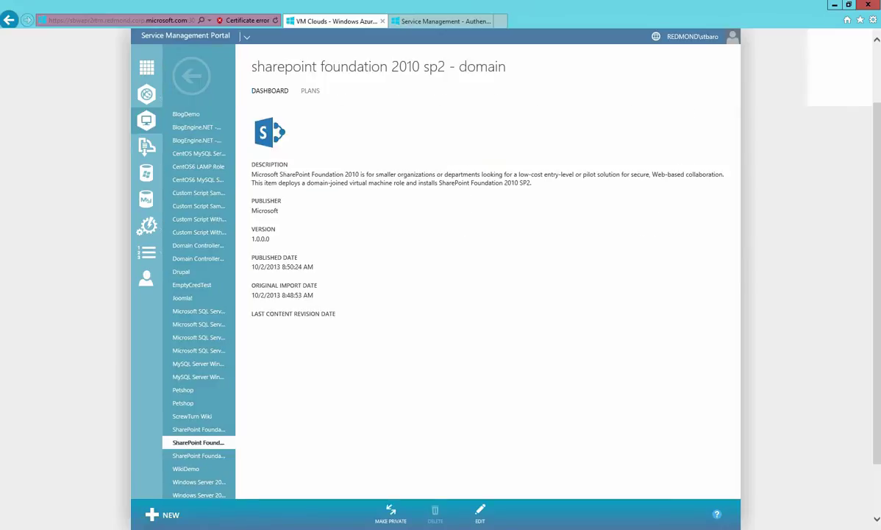
left_click(191, 75)
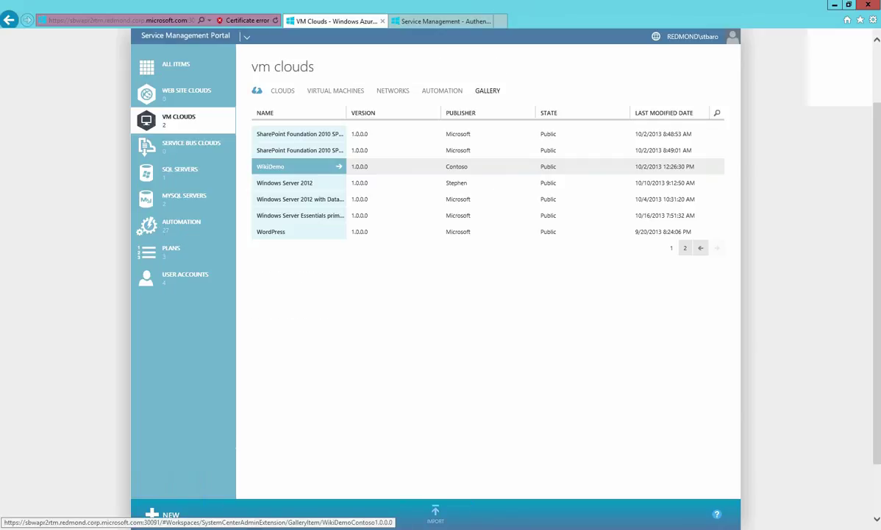
left_click(298, 150)
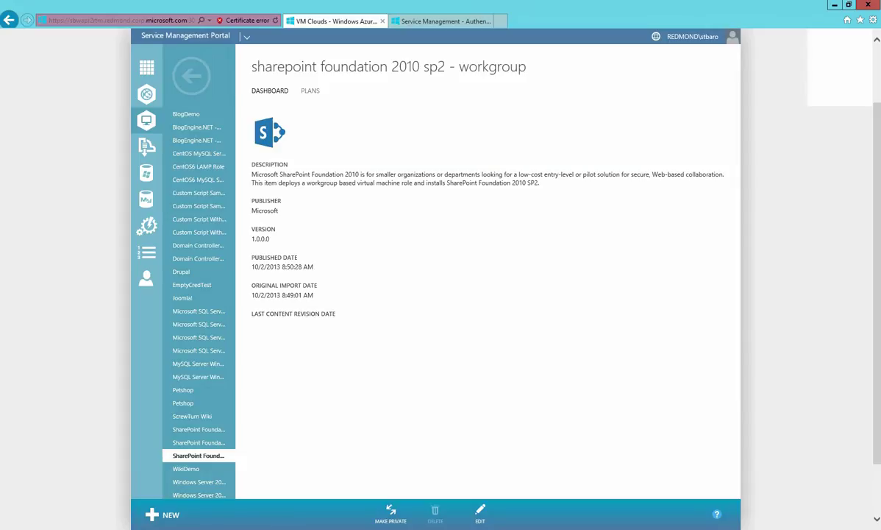
left_click(441, 21)
Sign in to the tenant portal with the tenant's e-mail and password
left_click(760, 132)
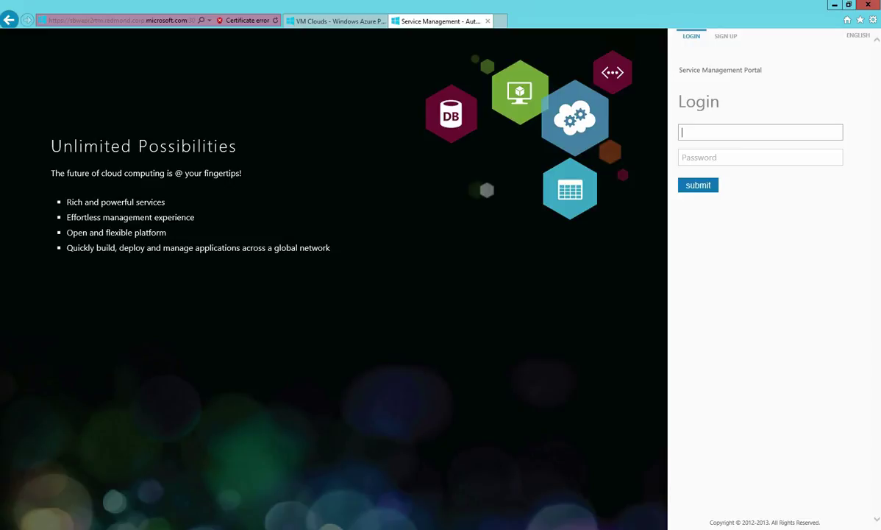
key("Tab")
type("passw0rd")
key("Return")
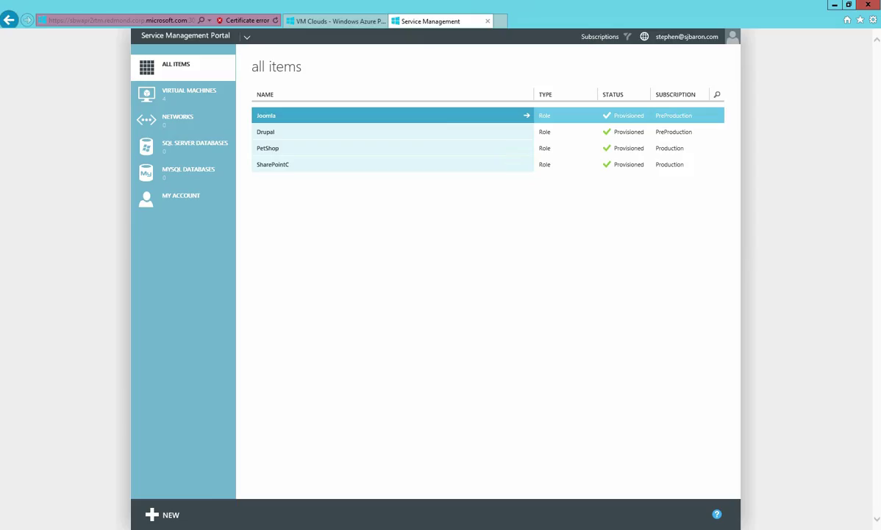
Create a new Virtual Machine Role from the gallery using SharePoint Foundation 2010 SP2 - Workgroup
left_click(161, 514)
left_click(196, 300)
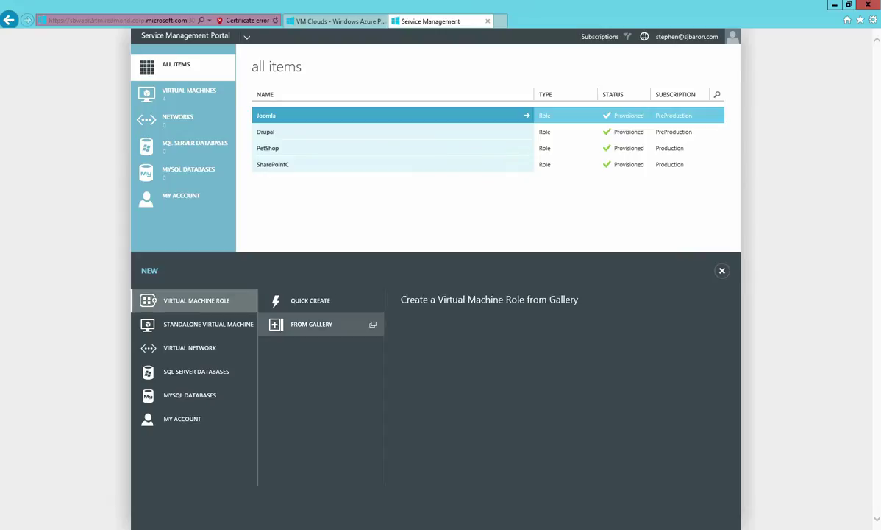
left_click(311, 323)
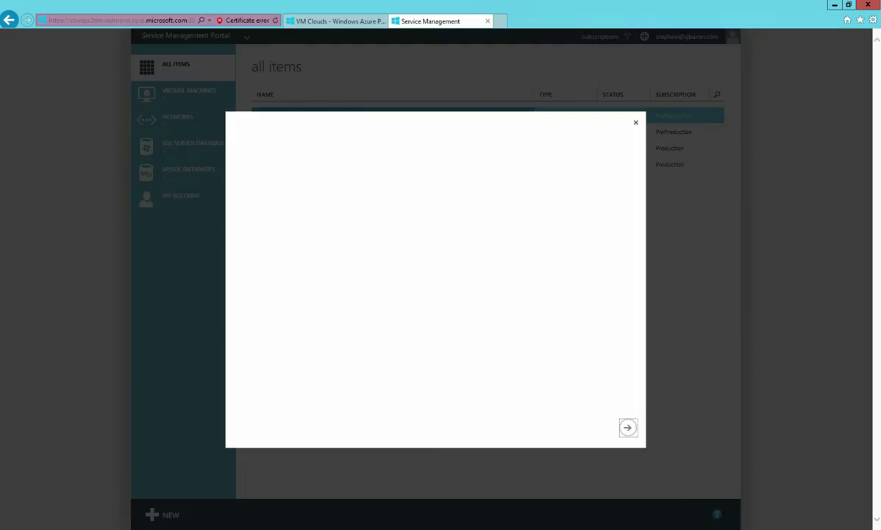
scroll(353, 294, "down", 10)
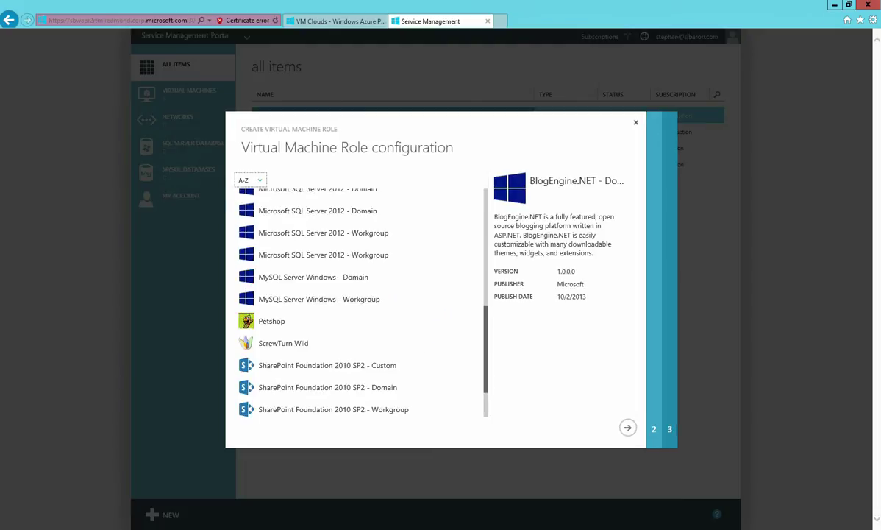
scroll(353, 309, "down", 2)
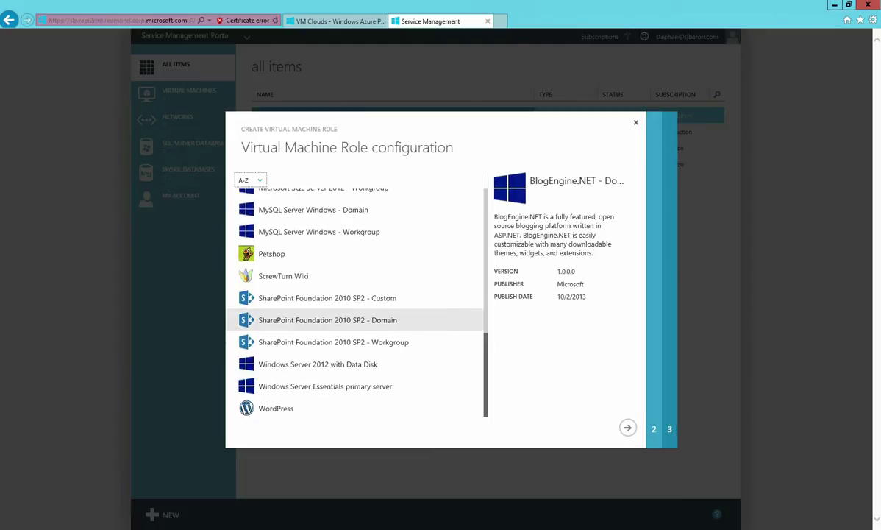
left_click(327, 320)
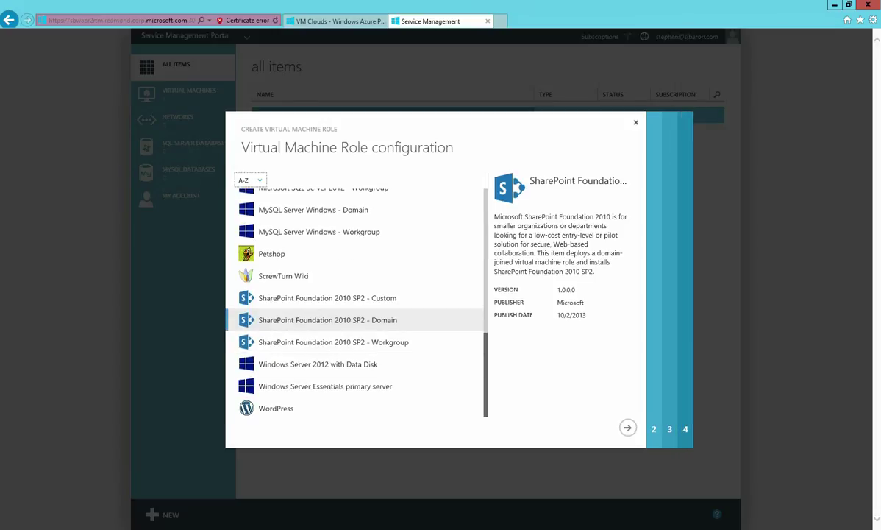
left_click(333, 342)
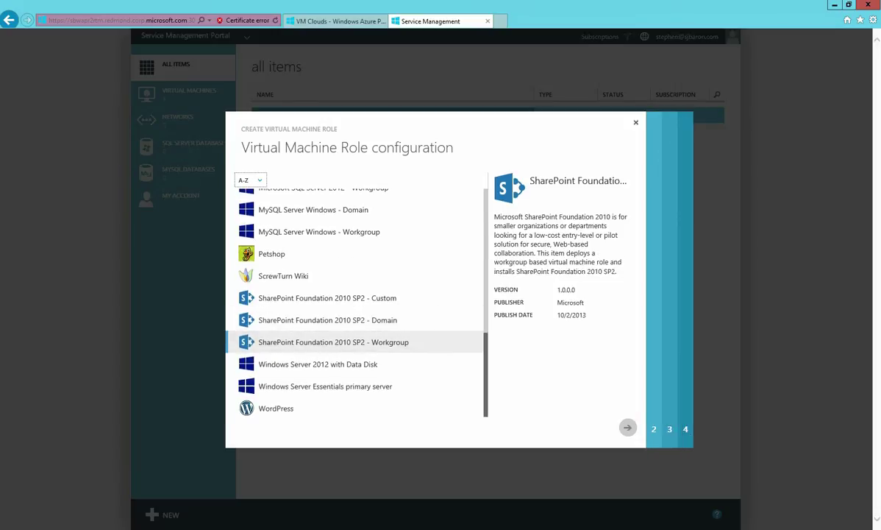
left_click(628, 428)
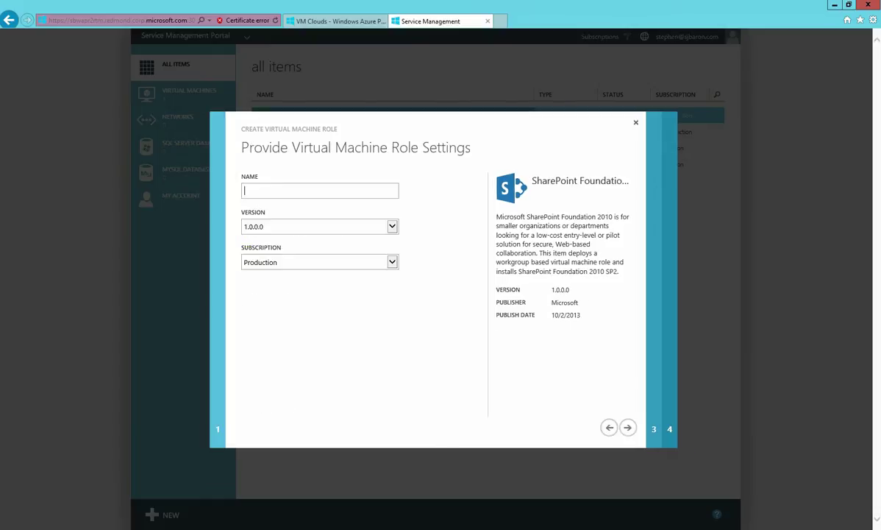
Name the VM role SharePointDemo and keep the Production subscription
type("SharePointDemo")
left_click(319, 262)
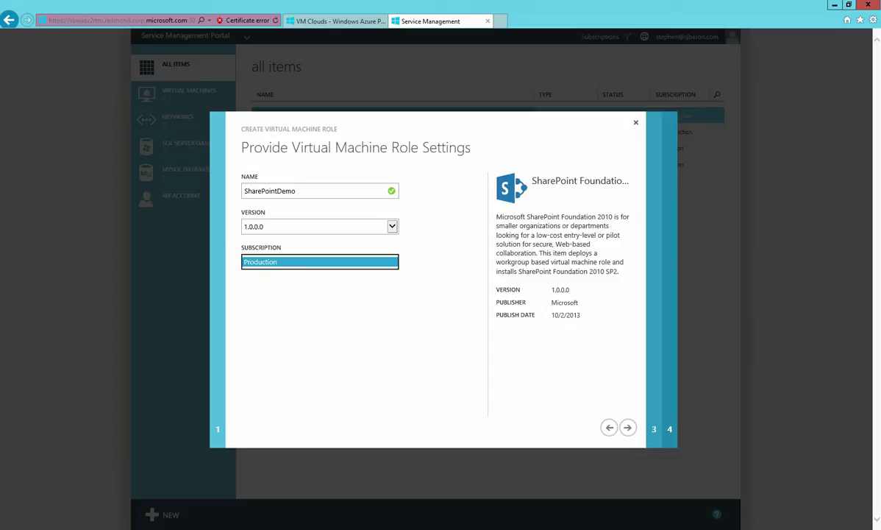
key("Tab")
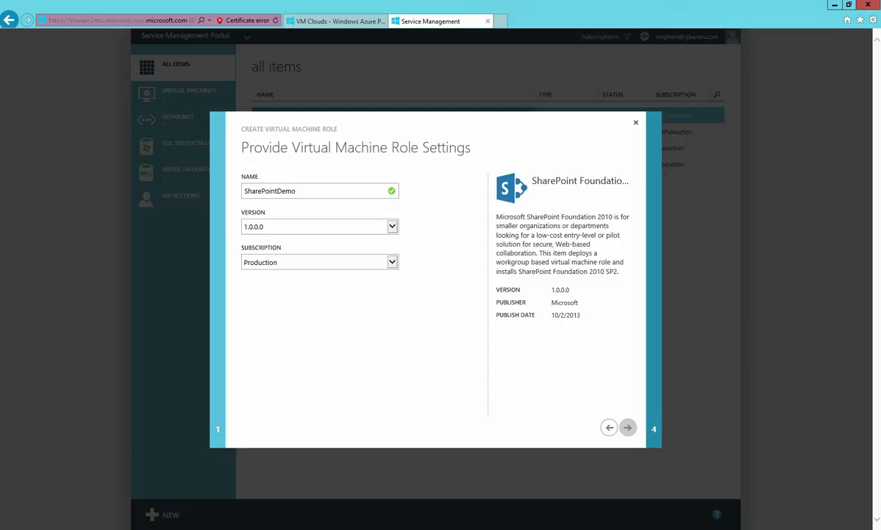
left_click(627, 428)
Choose the Small computer size and enter the administrator password
key("alt+Down")
key("Down")
key("Return")
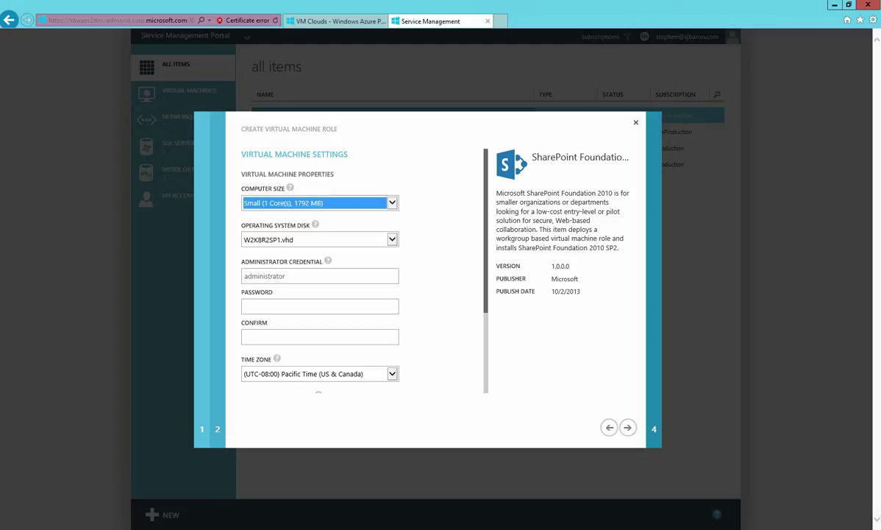
left_click(320, 306)
type("•••••••")
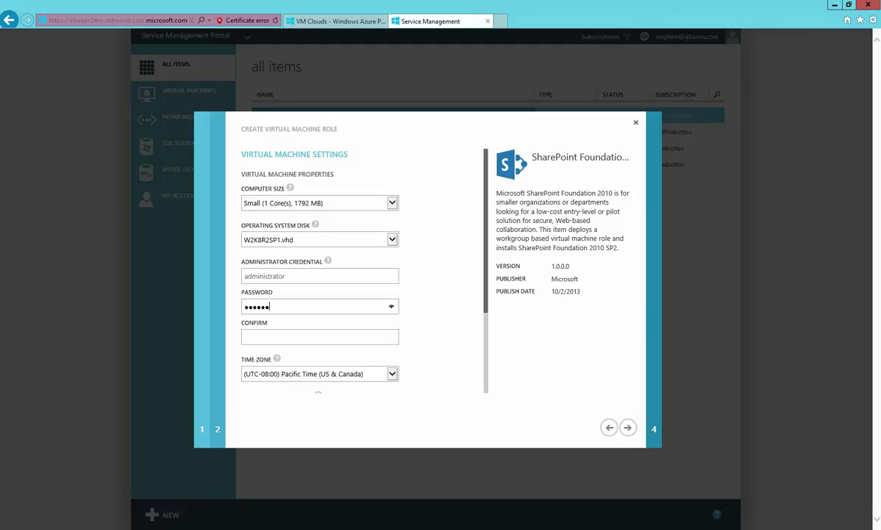
type("•")
left_click(319, 336)
type("••••••••")
Keep WORKGROUP as the workgroup name and continue to SharePoint installation settings
scroll(361, 294, "down", 3)
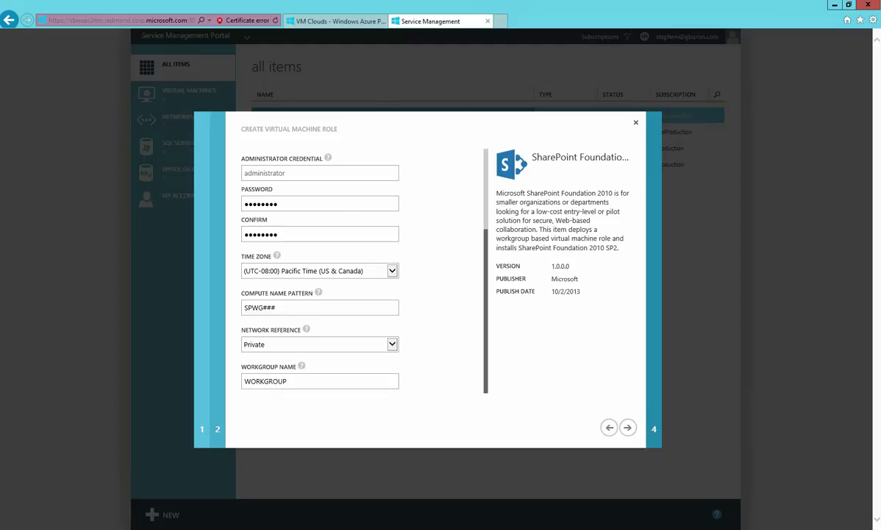
mouse_move(306, 329)
left_click(287, 381)
double_click(287, 381)
left_click(287, 381)
left_click(627, 428)
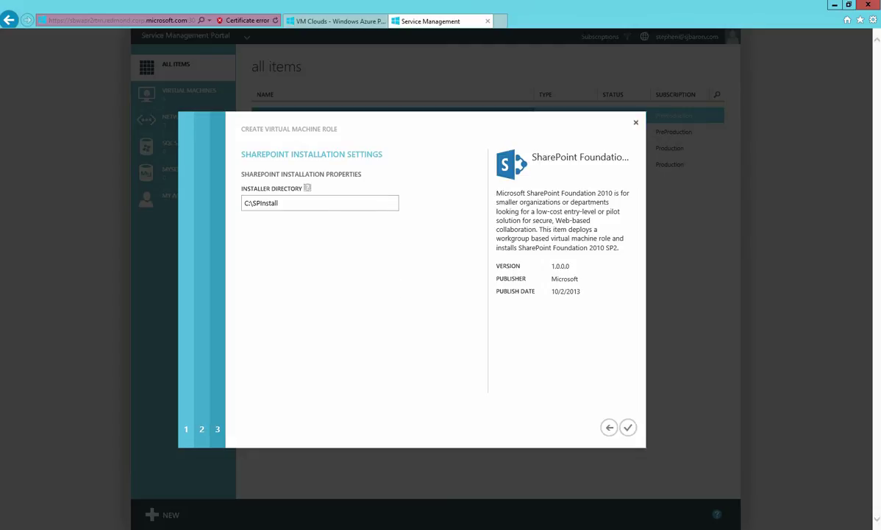
mouse_move(307, 188)
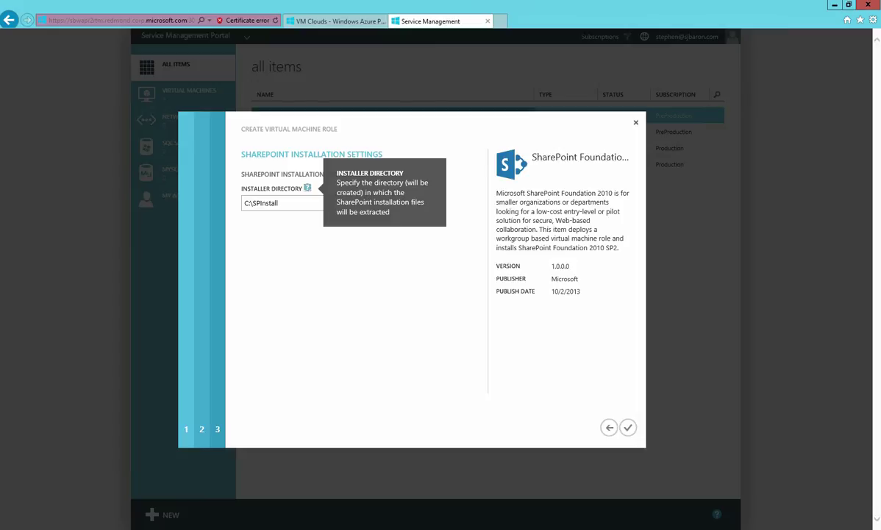
left_click(279, 203)
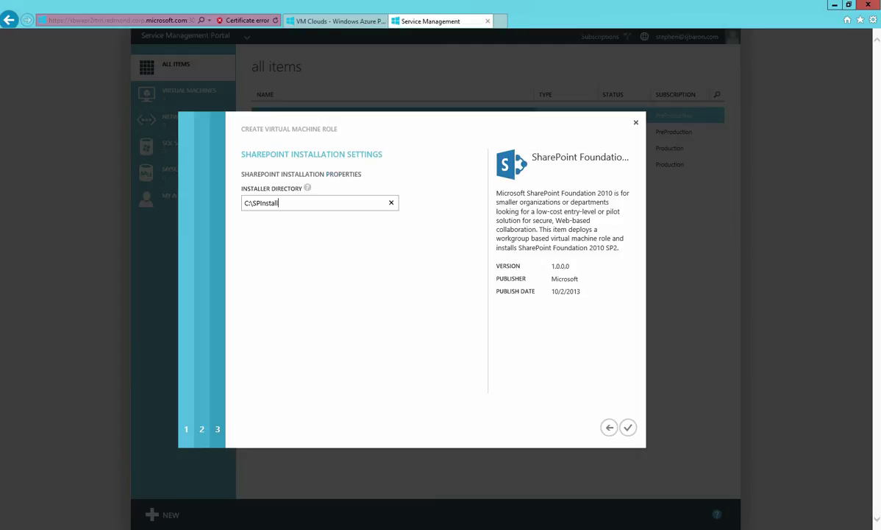
key("ctrl+a")
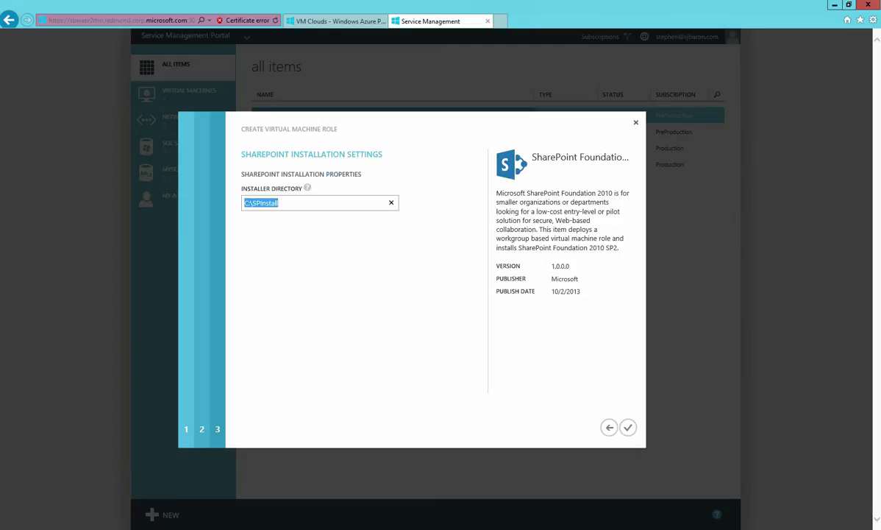